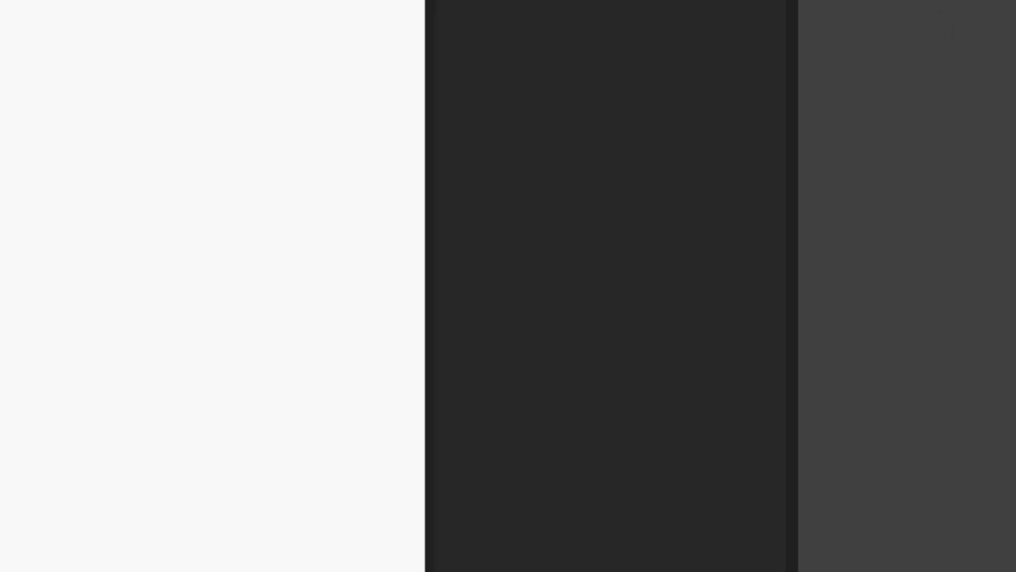
left_click_drag(0, 162, 250, 402)
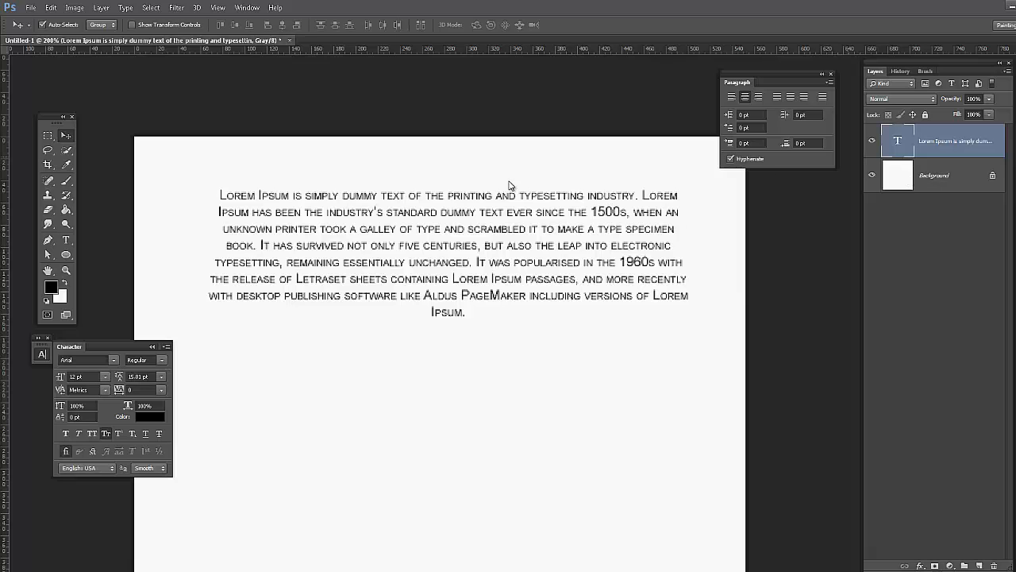
Draw a rectangular path about 454 by 166 px in the empty area below the paragraph with the Rectangle Tool.
left_click(67, 255)
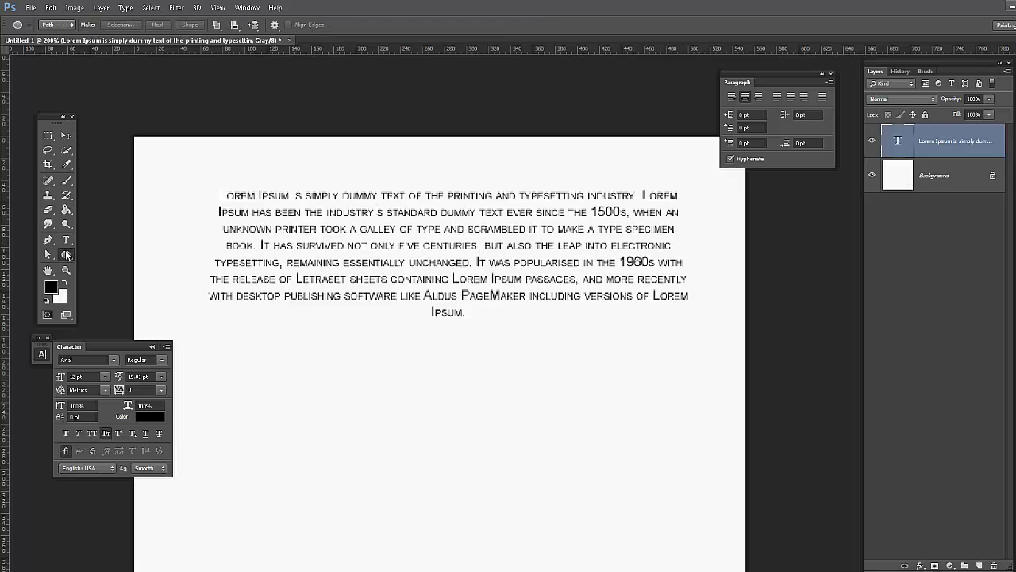
left_click(67, 255)
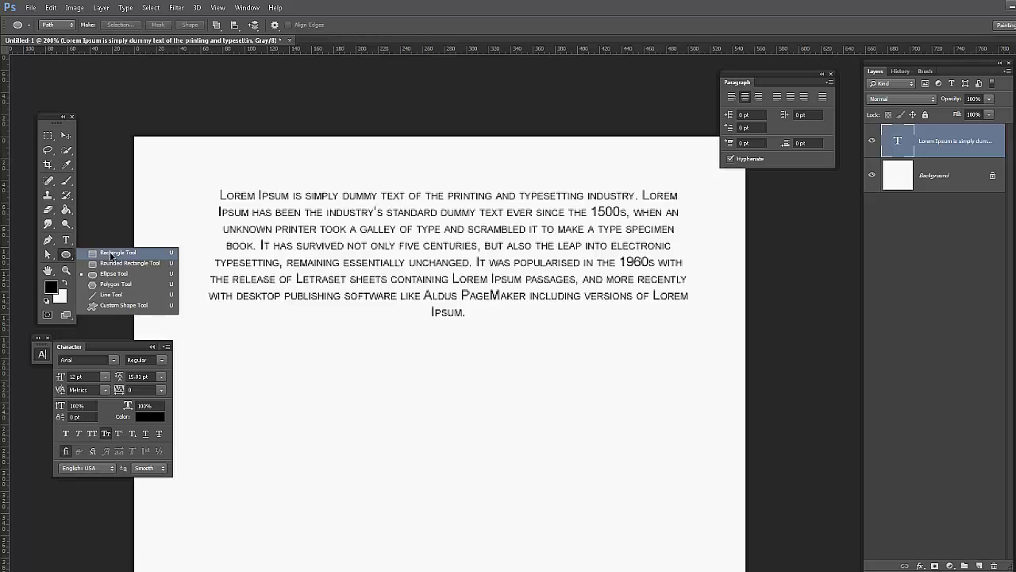
left_click(112, 256)
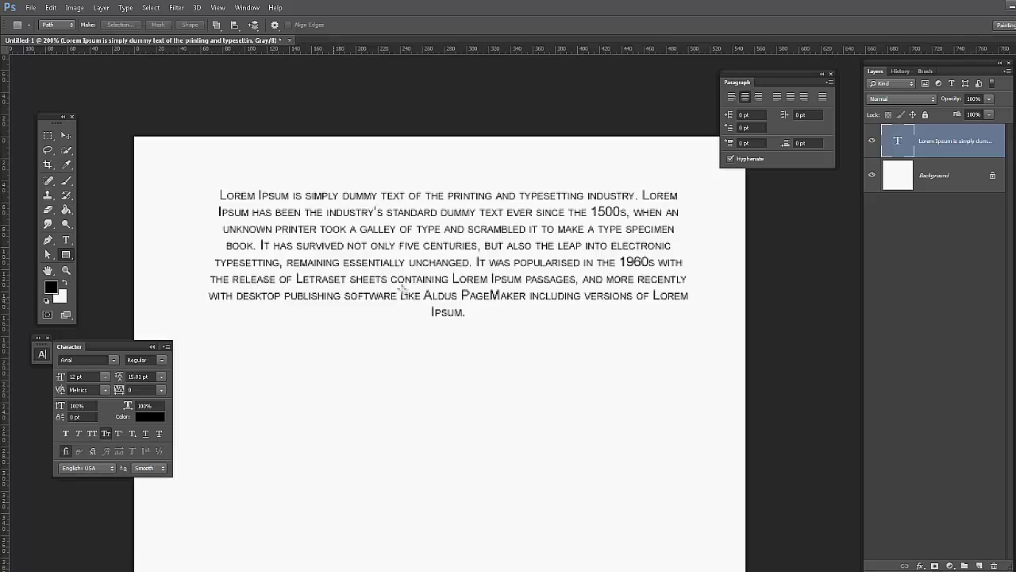
key("t")
left_click(505, 293)
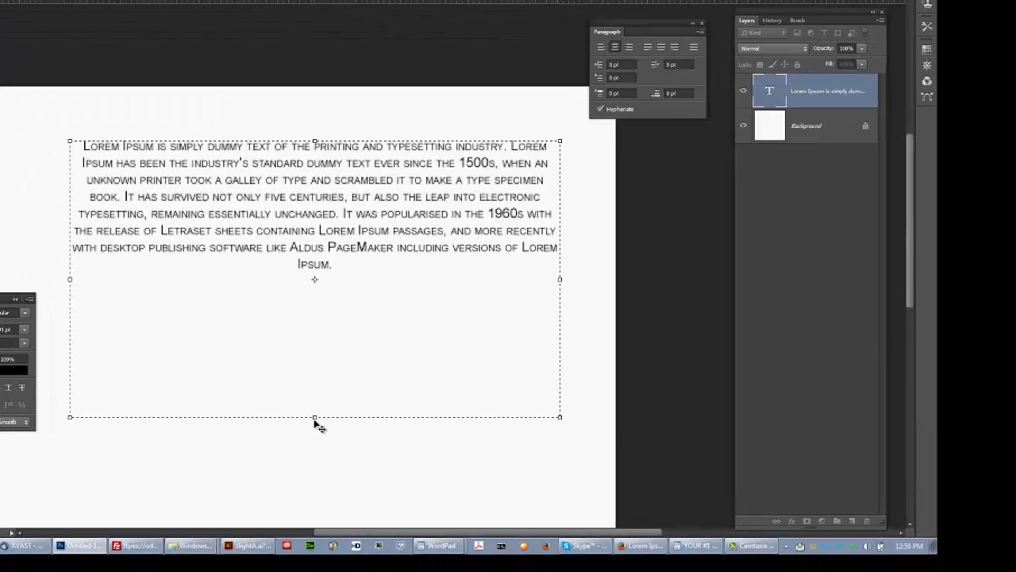
key("ctrl+Return")
left_click_drag(64, 310, 574, 498)
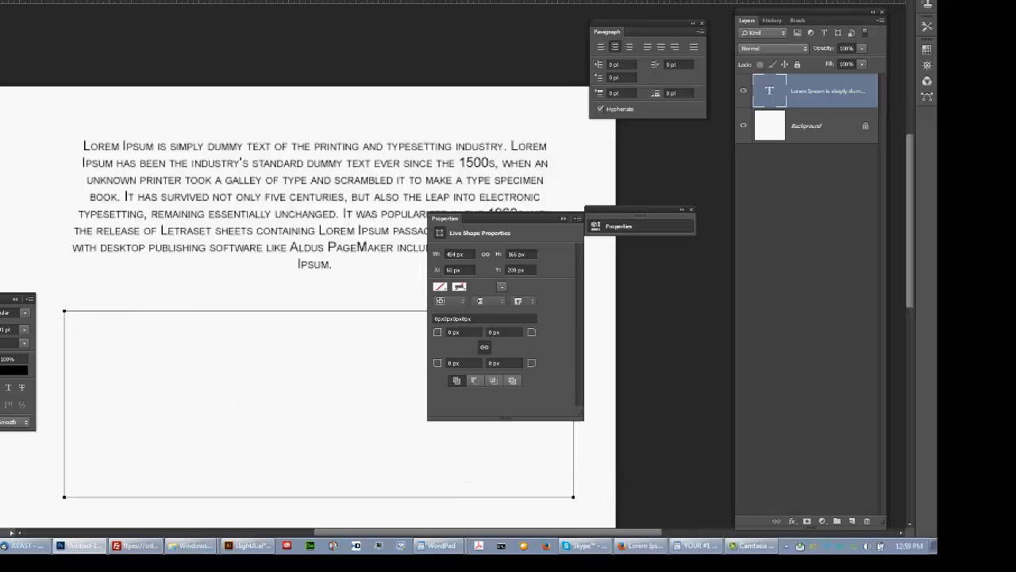
Turn the rectangular path into an empty text area on its own type layer and commit it.
left_click(75, 326)
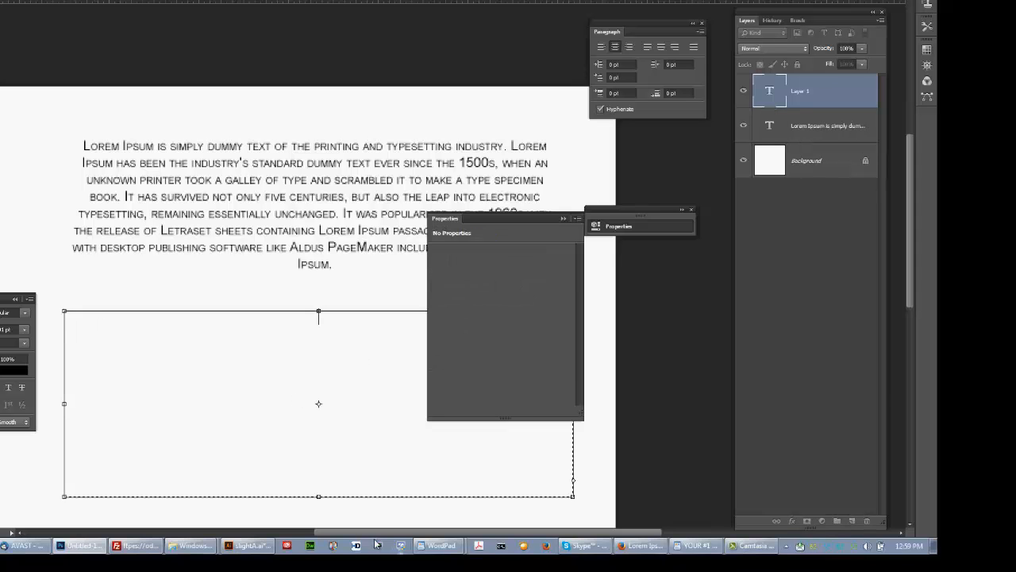
key("ctrl+Return")
left_click(46, 516)
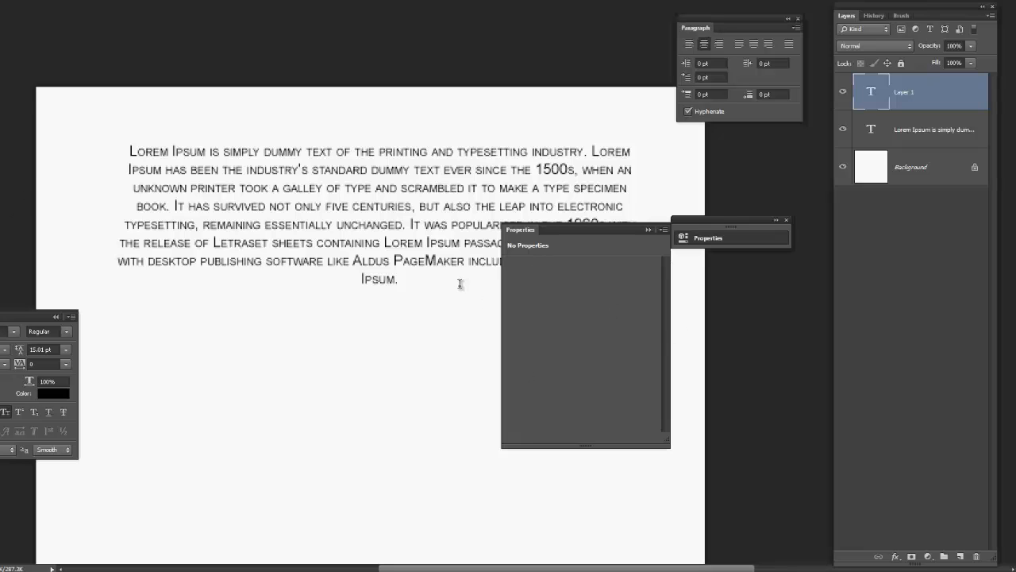
Select the whole Lorem Ipsum paragraph and justify it with the last line aligned left.
left_click(410, 242)
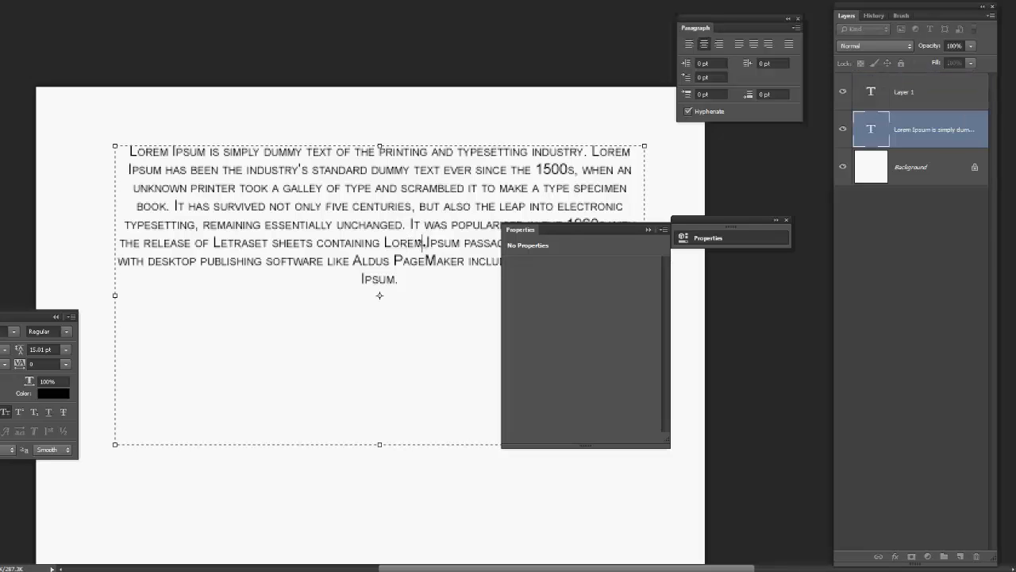
triple_click(421, 242)
key("ctrl+a")
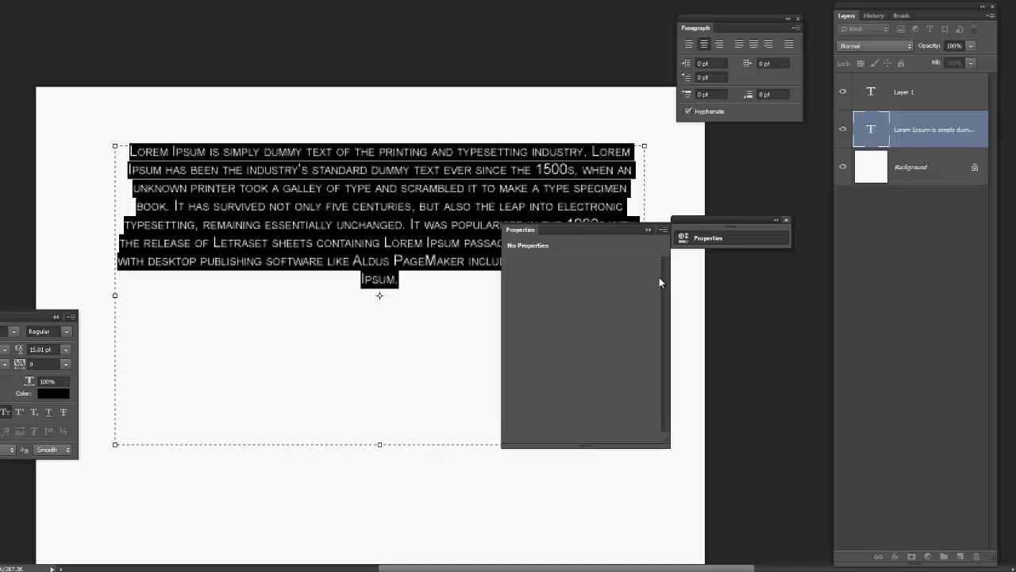
left_click(651, 230)
left_click_drag(738, 24, 518, 32)
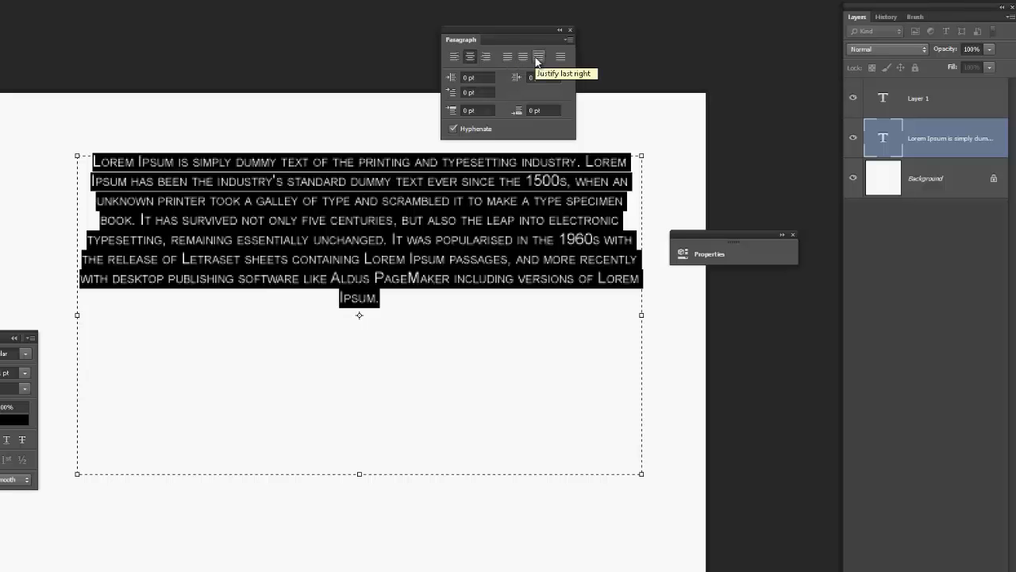
left_click(508, 58)
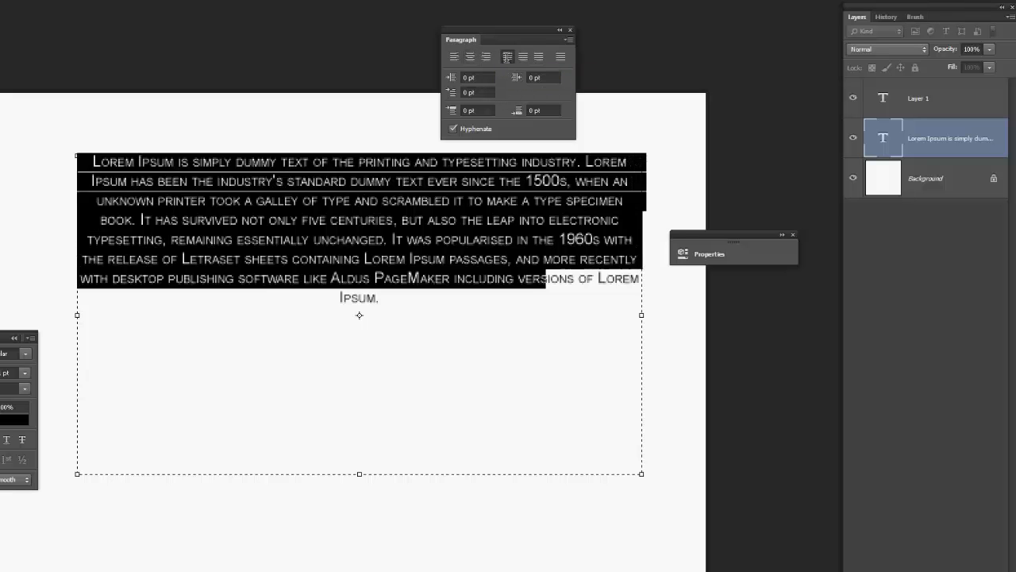
Turn off hyphenation for the whole Lorem Ipsum paragraph.
left_click(579, 329)
left_click_drag(590, 274, 63, 118)
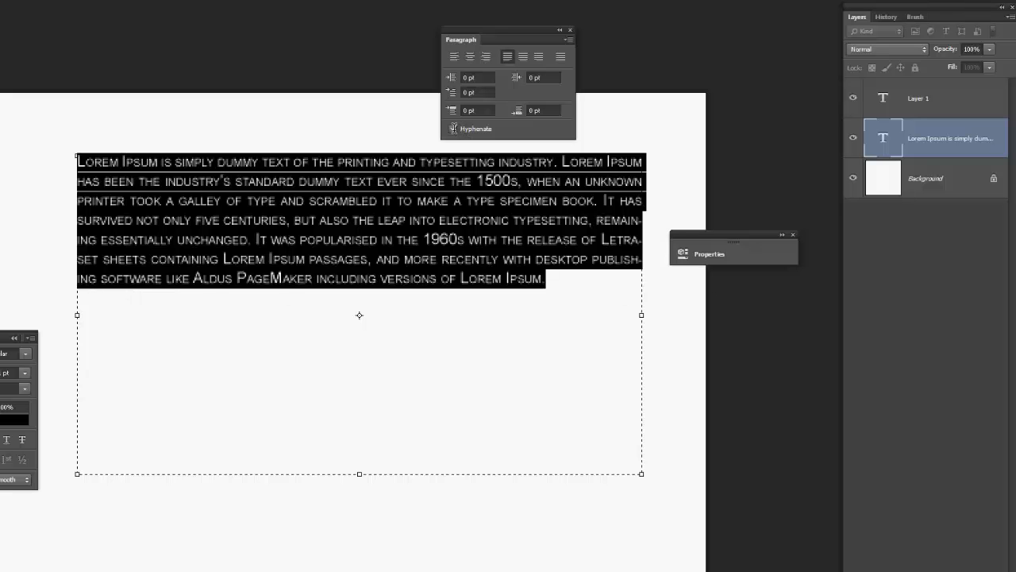
left_click(452, 128)
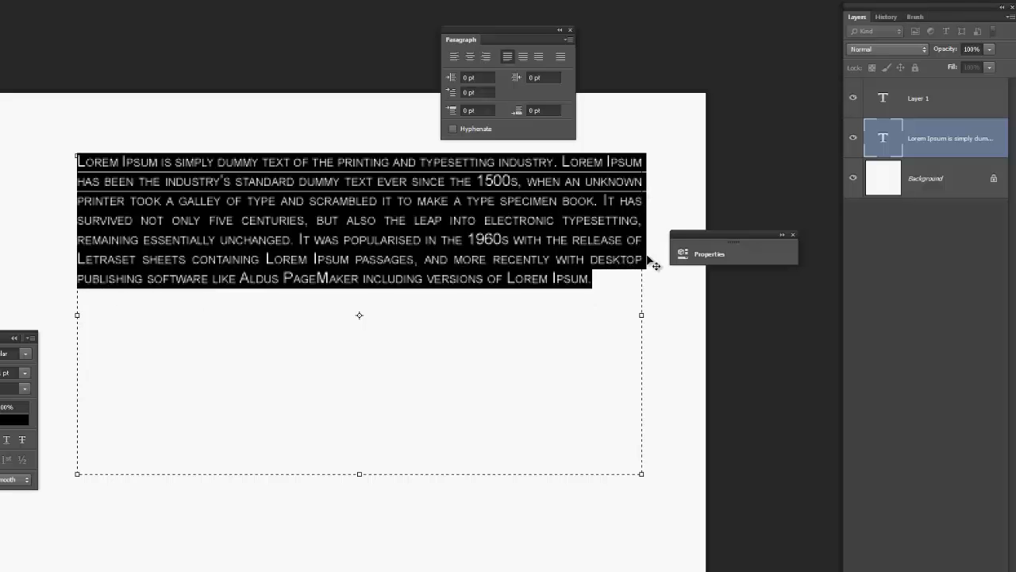
Switch the paragraph's line composition to Every-line Composer and commit the text edit.
left_click(569, 39)
left_click(571, 39)
left_click(570, 39)
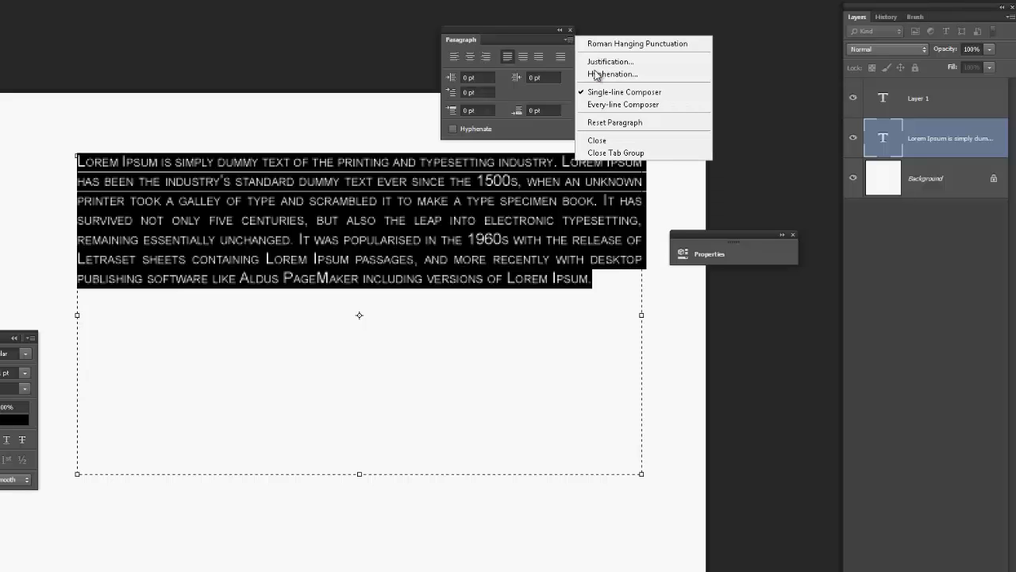
left_click(622, 106)
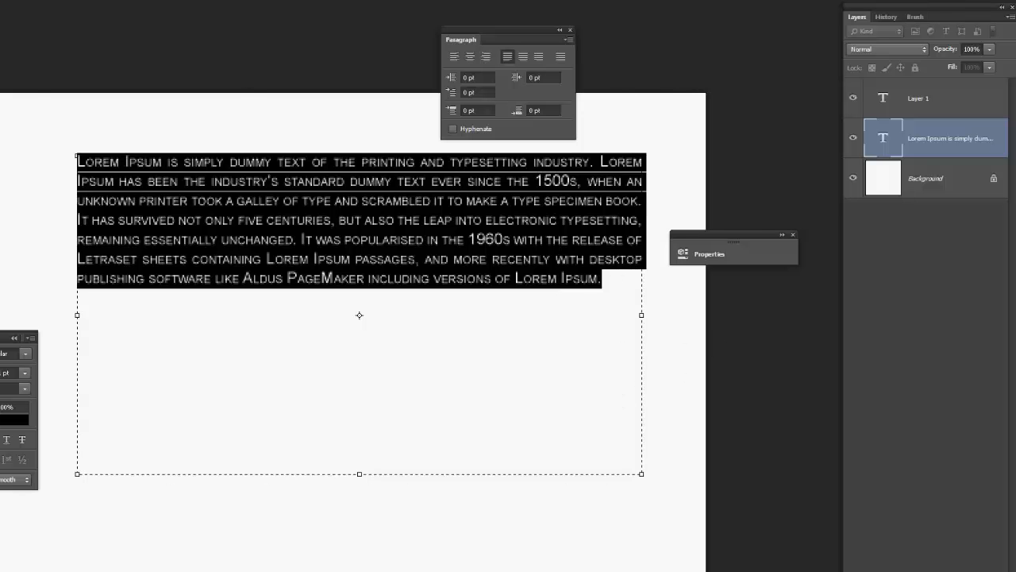
left_click(1, 39)
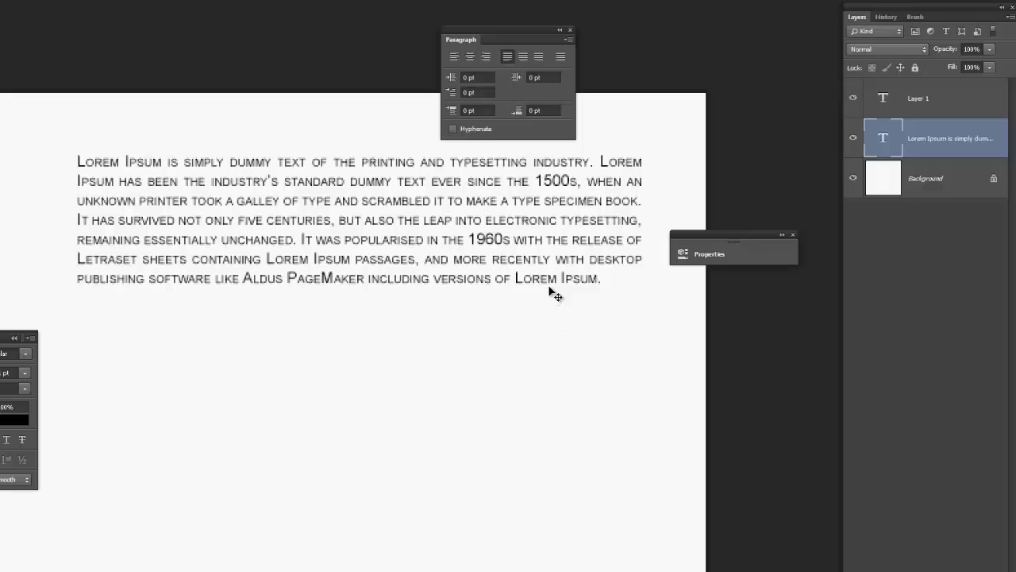
Undo and redo the paragraph formatting to compare the centered layout with the justified one.
key("ctrl+shift+c")
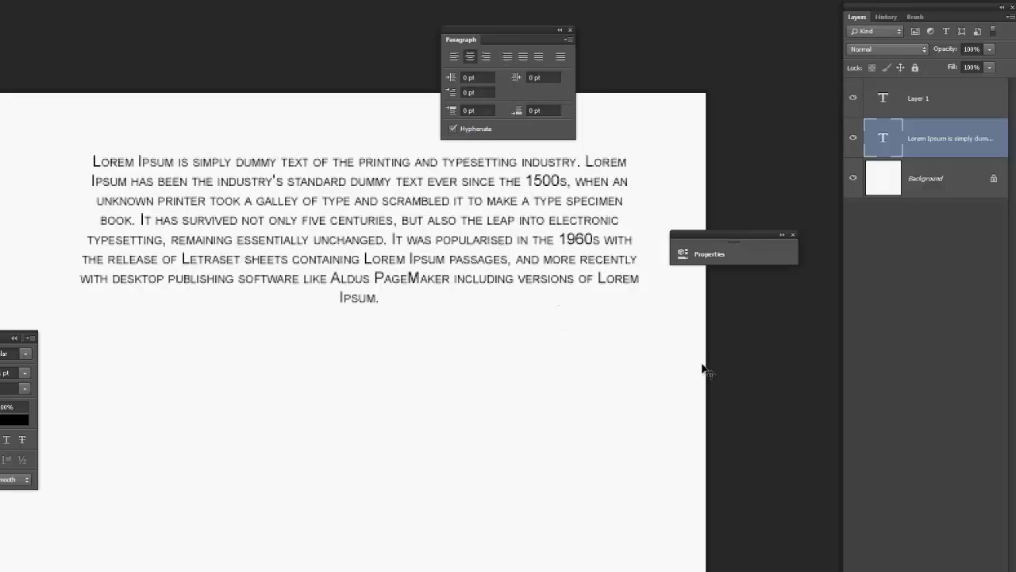
key("ctrl+shift+j")
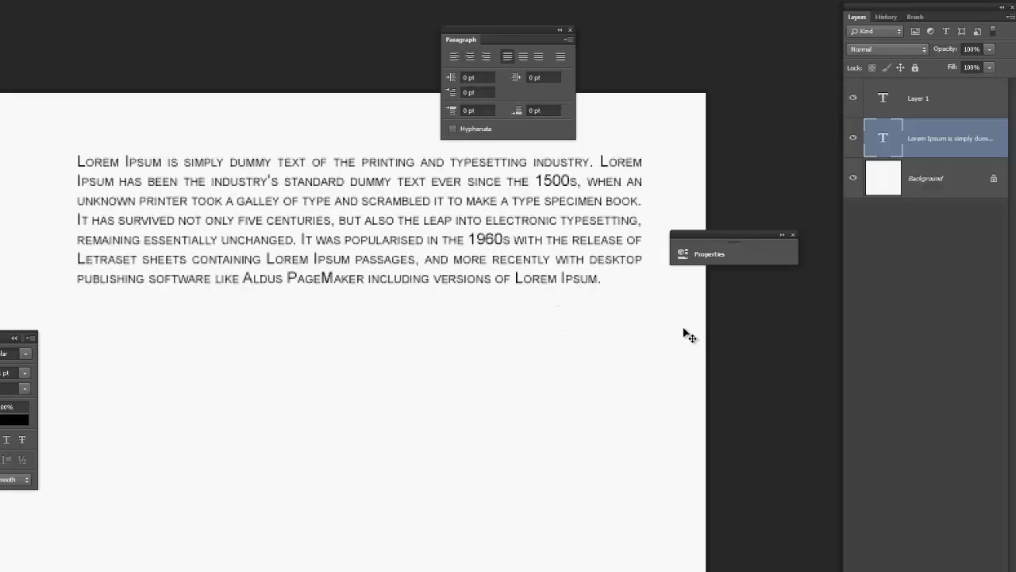
triple_click(308, 222)
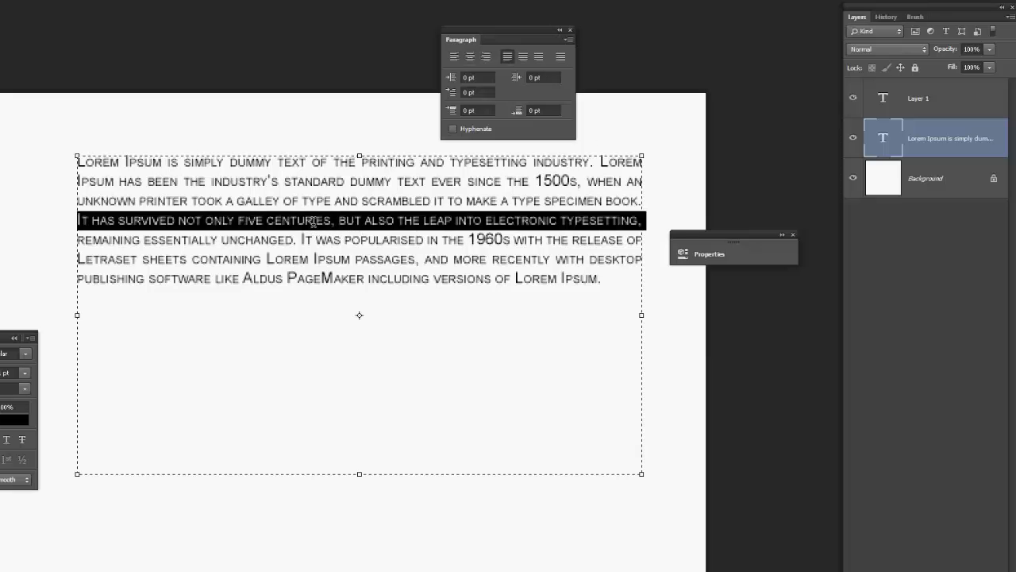
key("ctrl+a")
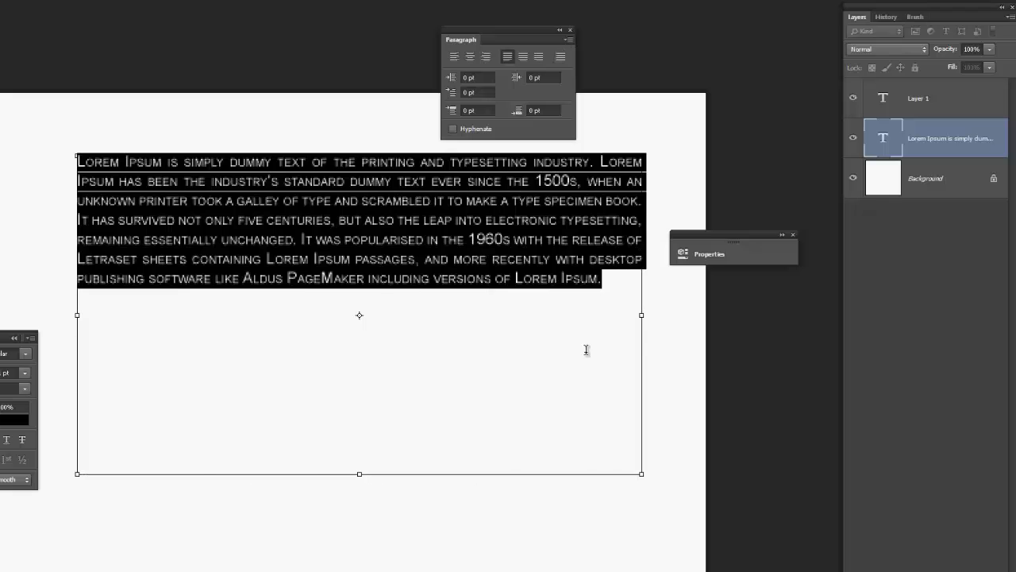
left_click(361, 476)
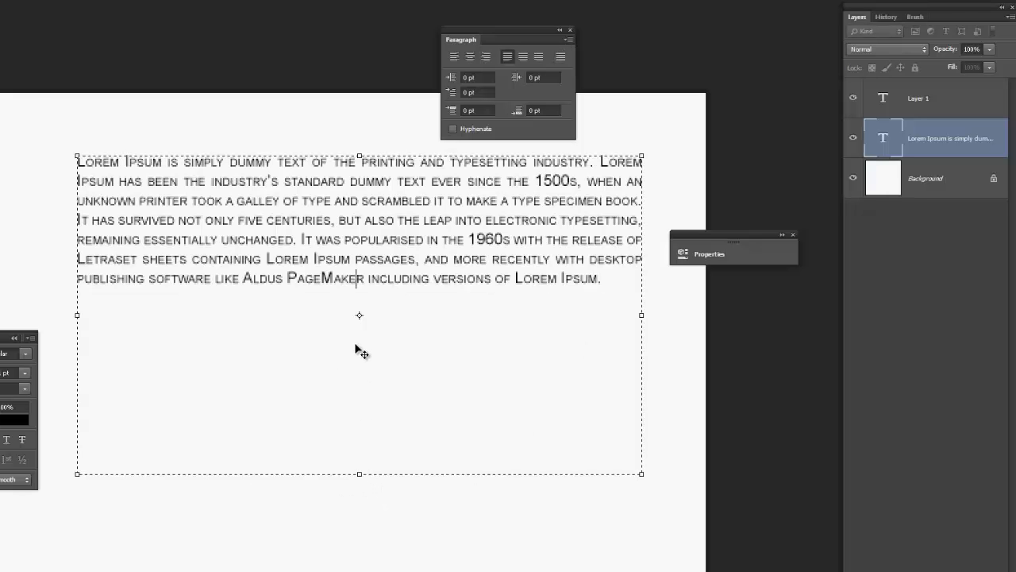
key("ctrl+Return")
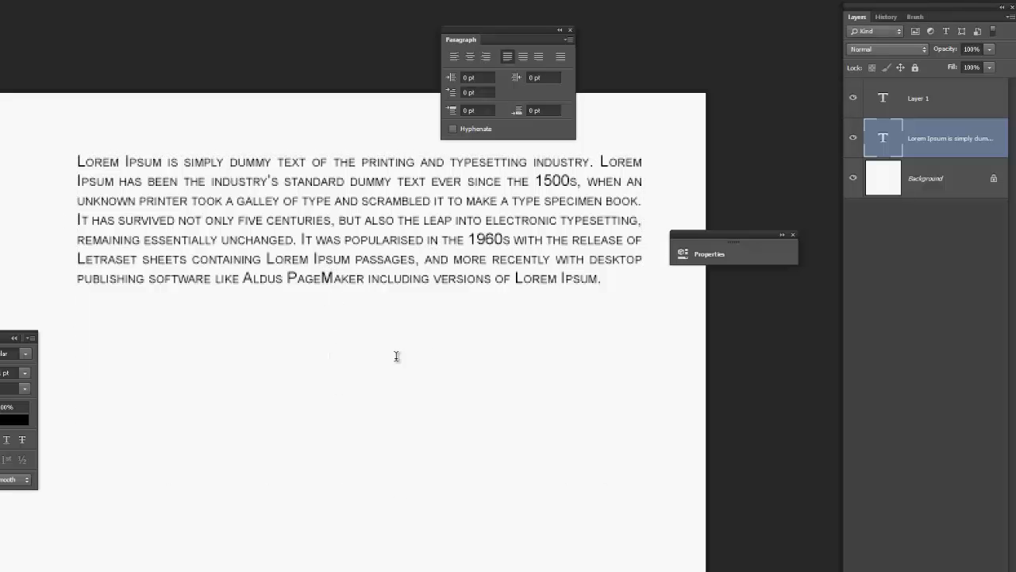
Shorten the paragraph's text box to just below its last line and apply Justify all.
left_click(316, 243)
left_click_drag(360, 476, 365, 310)
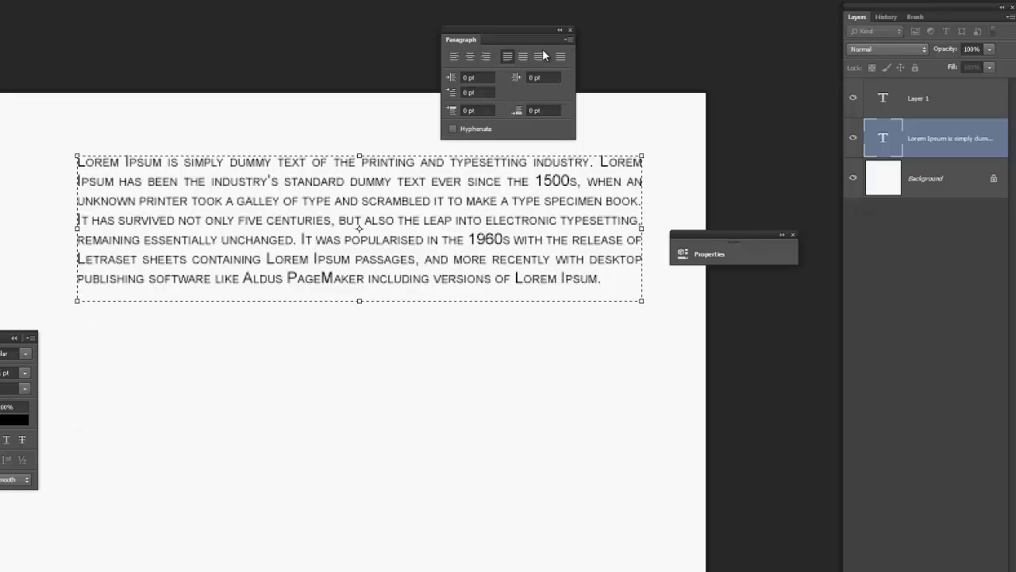
left_click(560, 61)
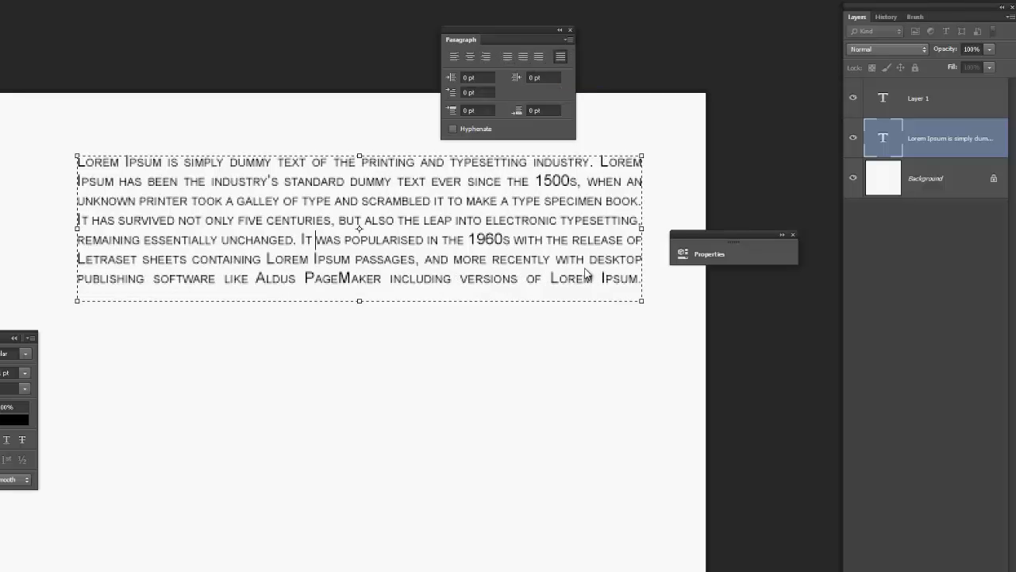
Switch the paragraph to Single-line Composer for comparison and return it to Every-line Composer.
left_click(571, 40)
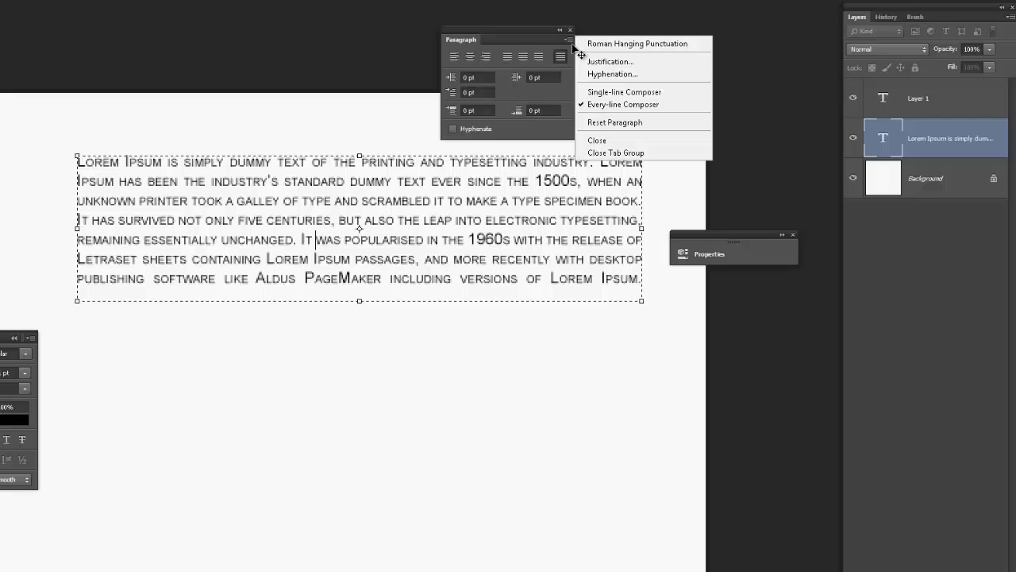
left_click(625, 92)
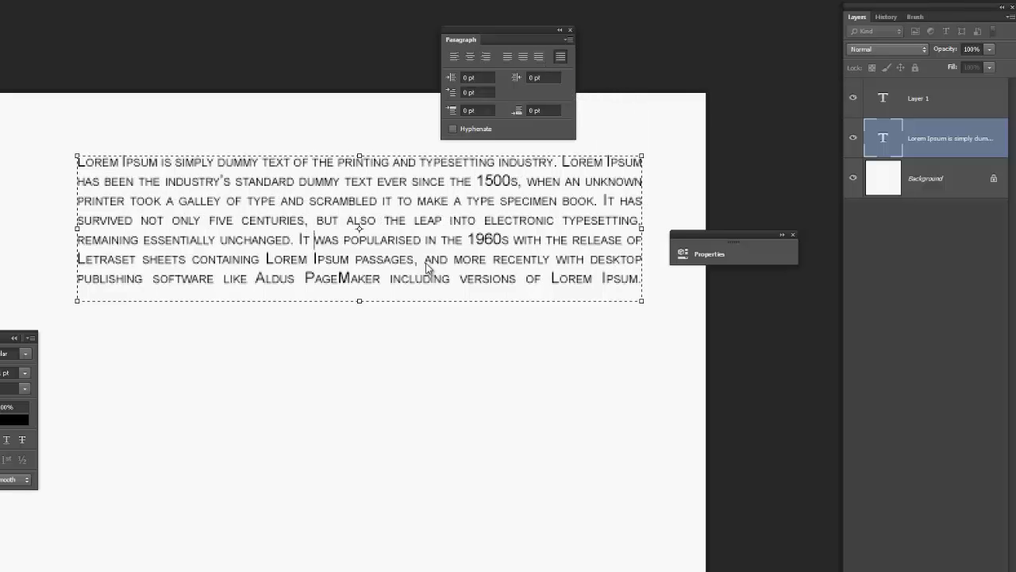
left_click(568, 44)
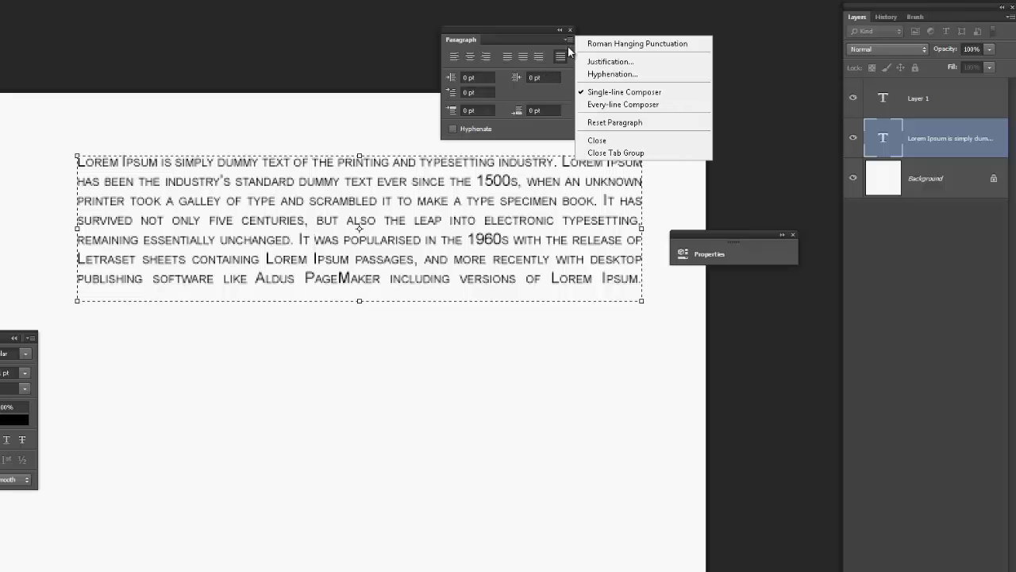
left_click(594, 108)
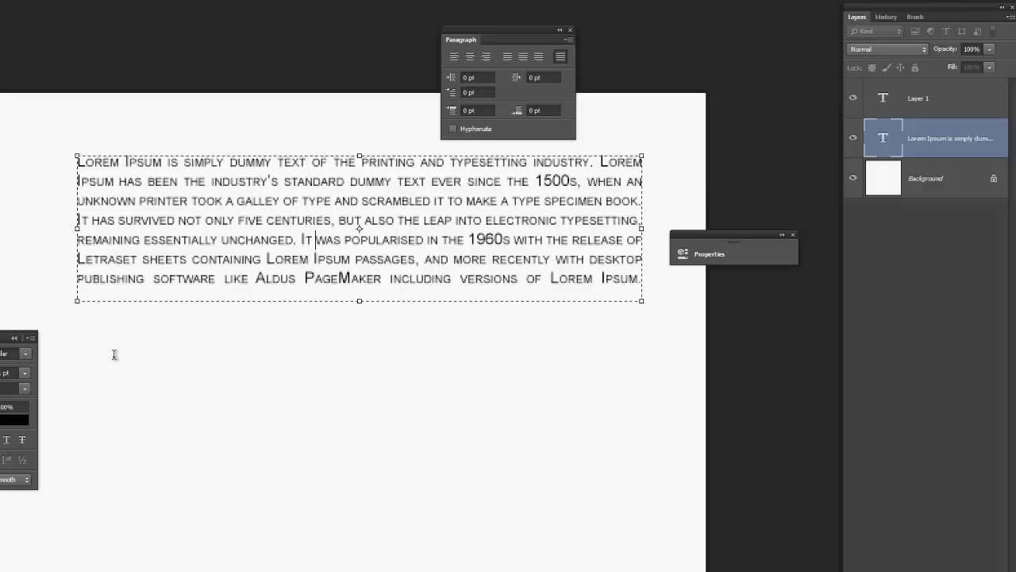
Select the whole paragraph and review its word, letter and glyph spacing values in the Justification settings.
key("ctrl+a")
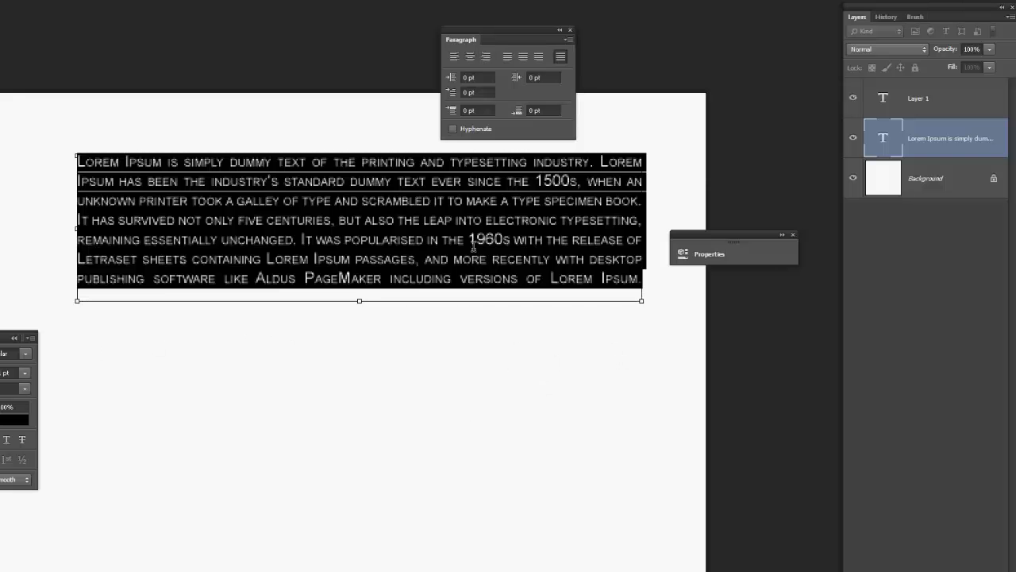
left_click(477, 280)
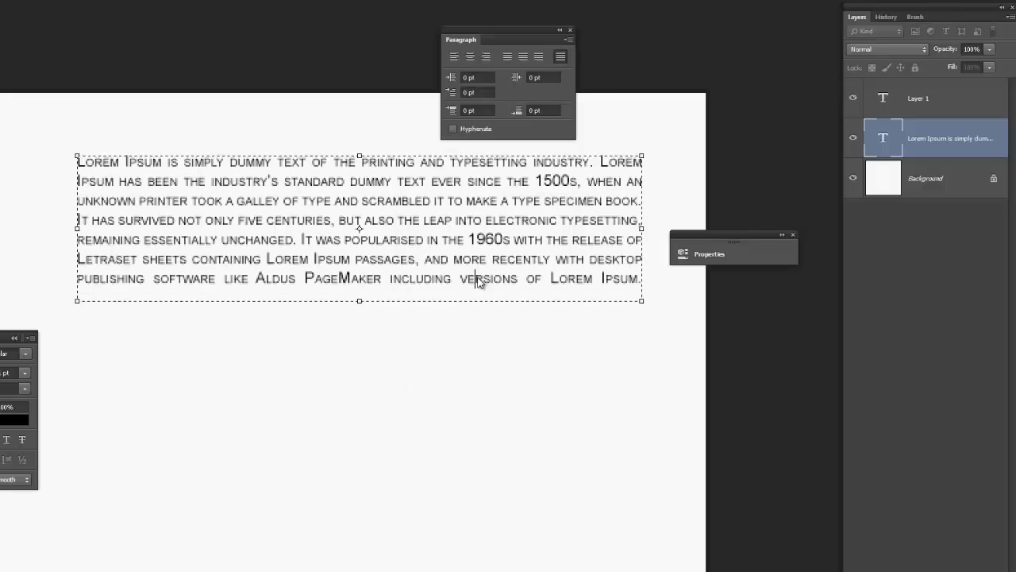
key("ctrl+a")
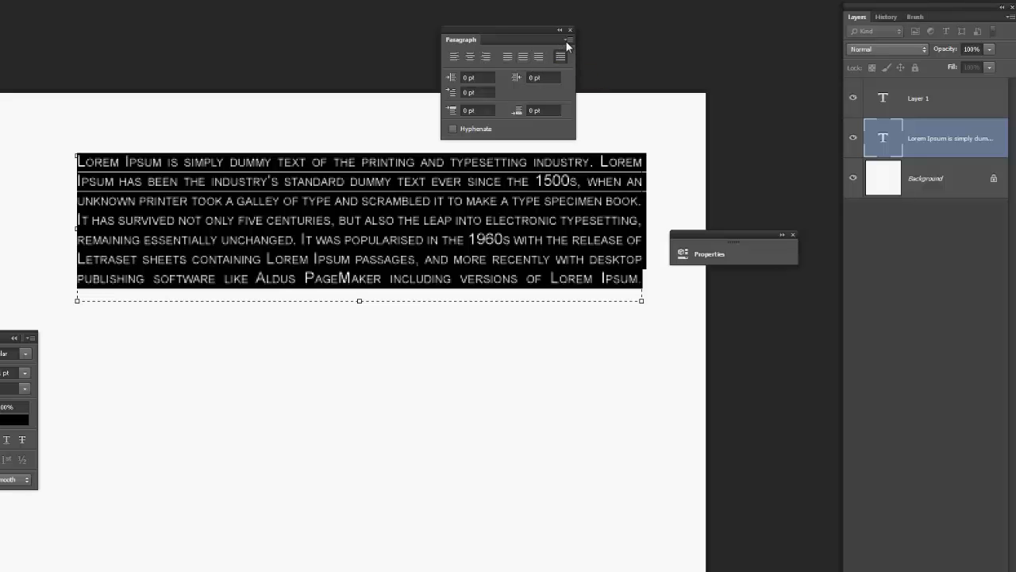
left_click(567, 40)
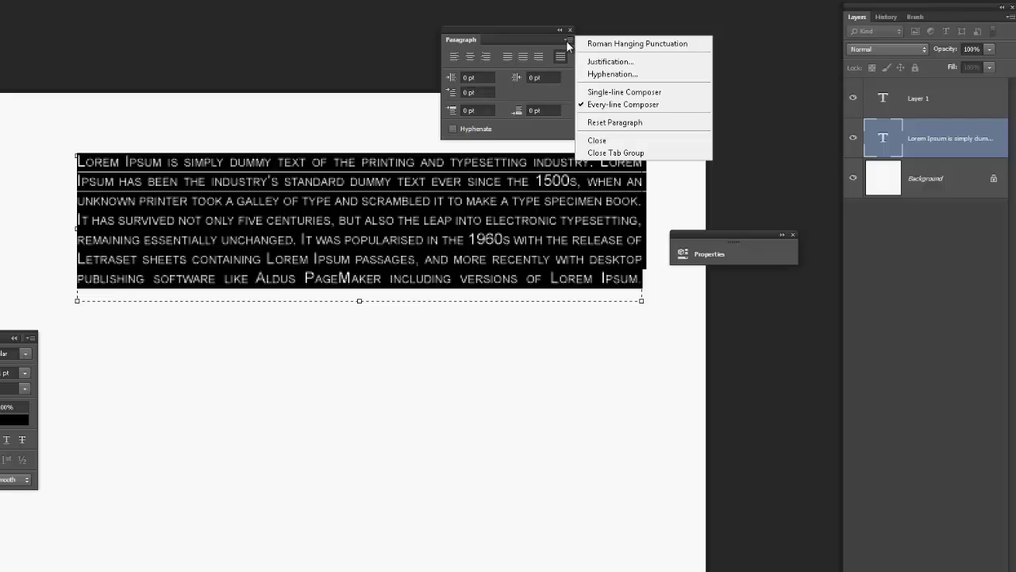
left_click(607, 62)
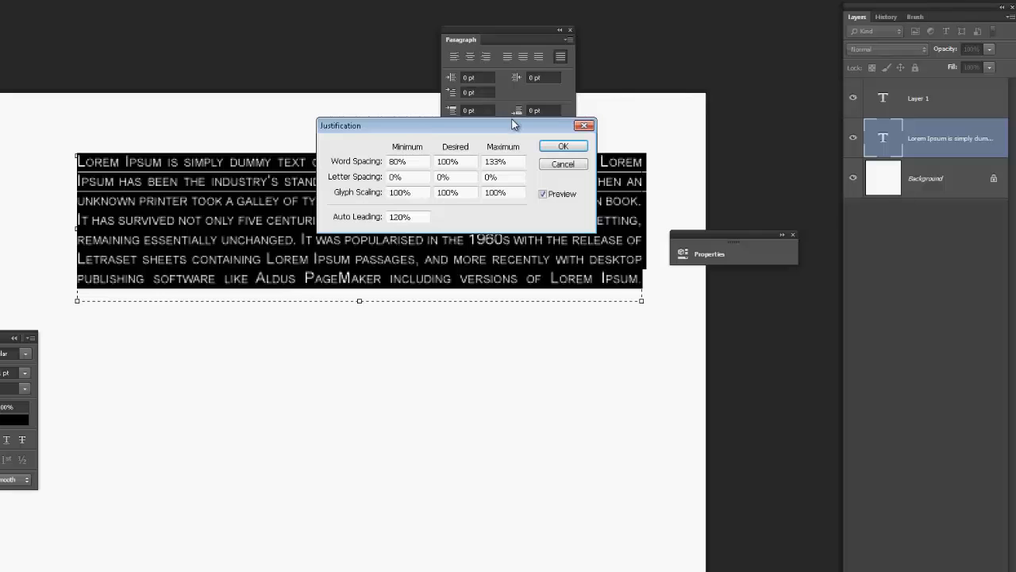
left_click_drag(504, 128, 527, 368)
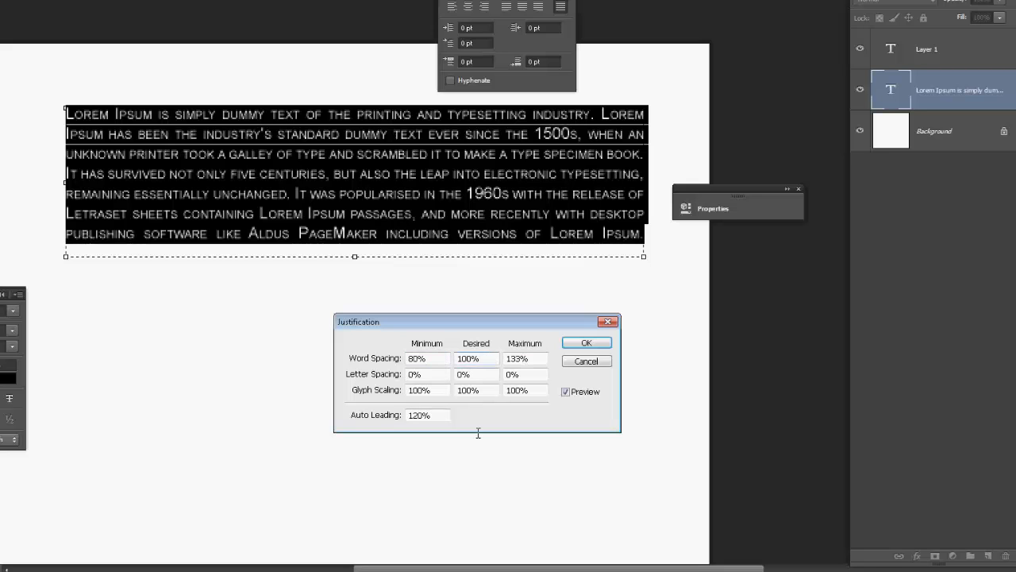
left_click(483, 374)
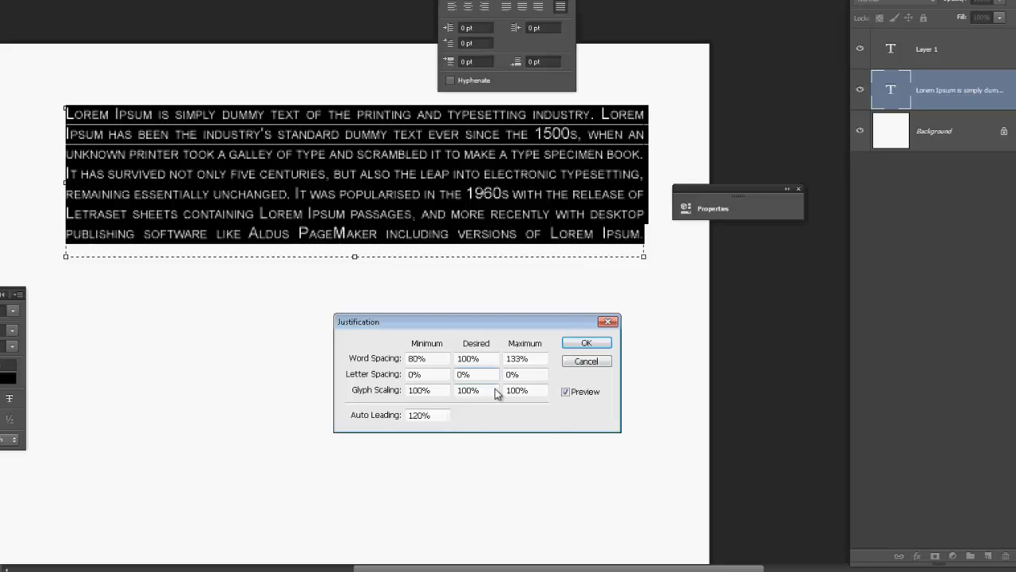
left_click(601, 346)
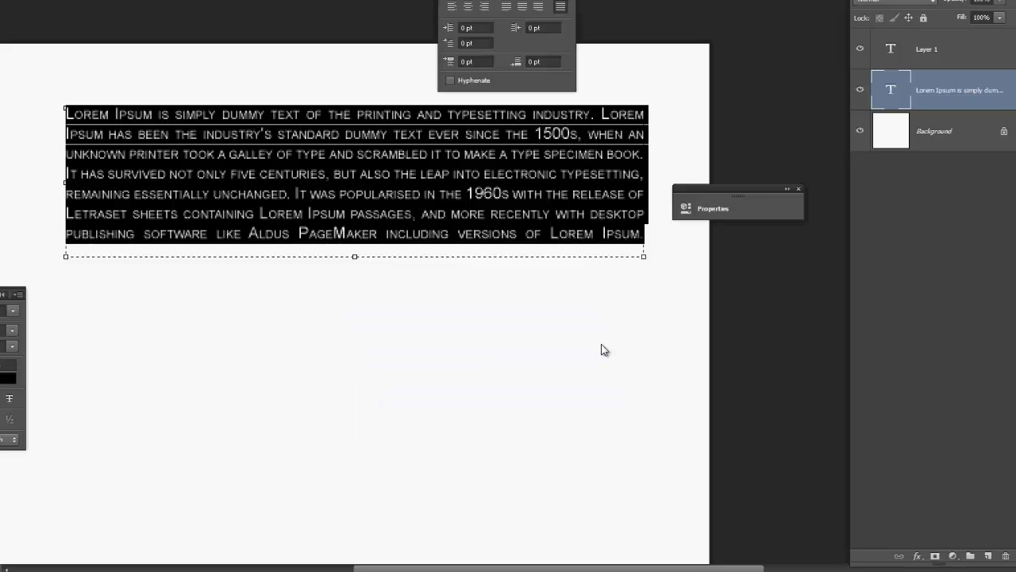
Try Word Spacing of 180% minimum, 200% desired and 233% maximum on the paragraph, comparing with undo and redo.
left_click(569, 1)
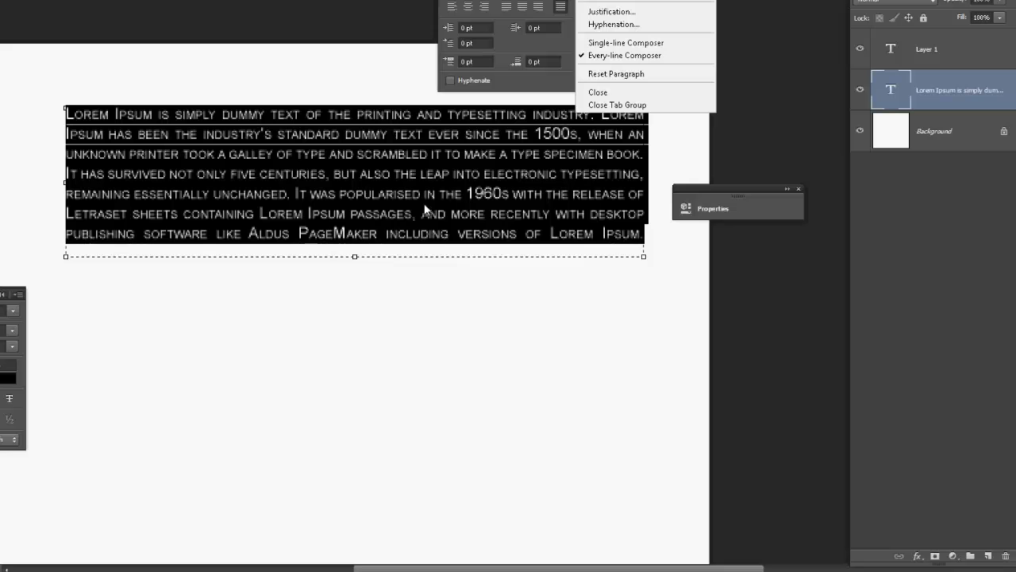
left_click(613, 28)
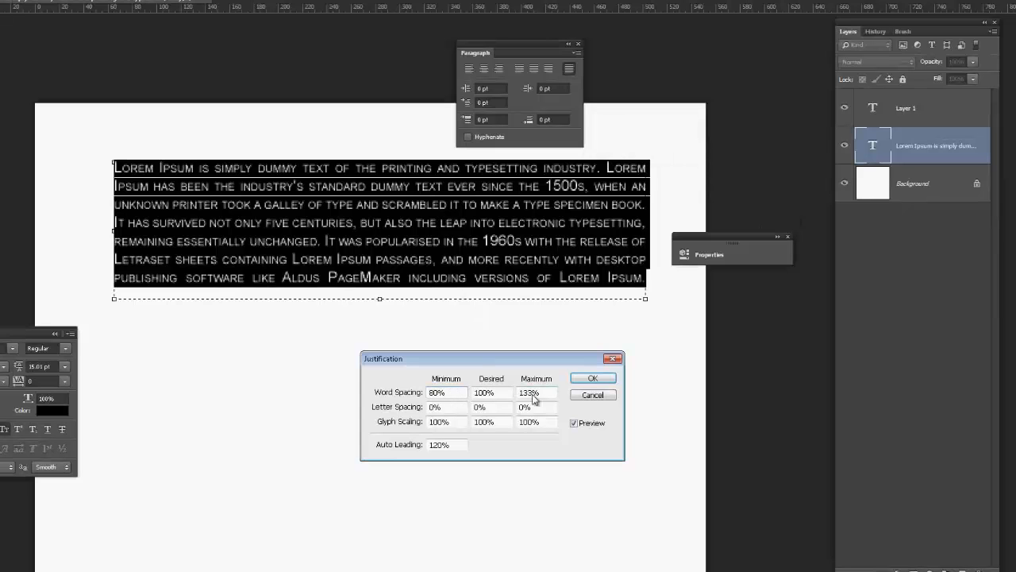
left_click_drag(519, 393, 522, 398)
type("2")
type("2")
left_click(430, 393)
type("1")
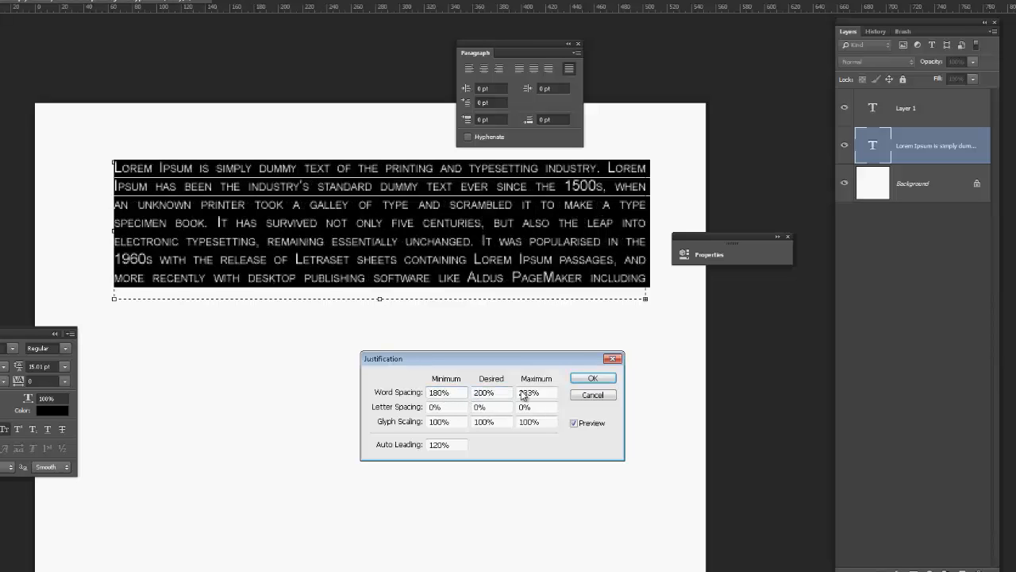
left_click(533, 409)
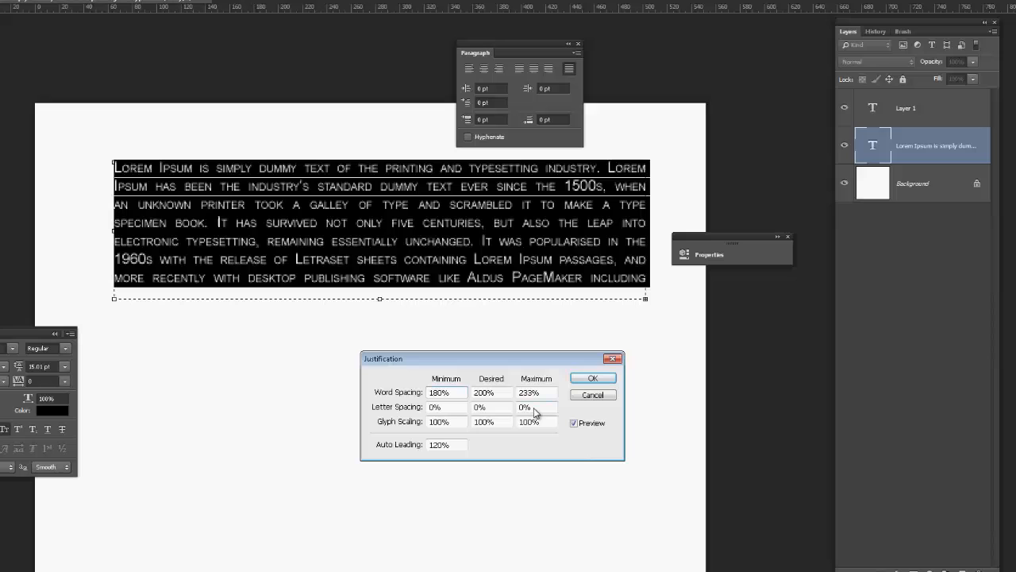
left_click(584, 377)
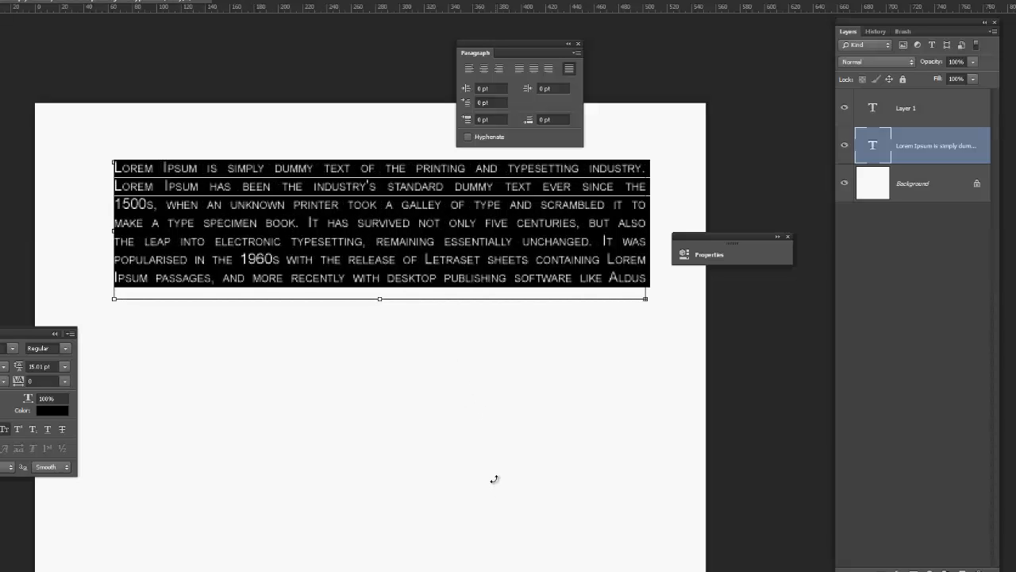
key("ctrl+z")
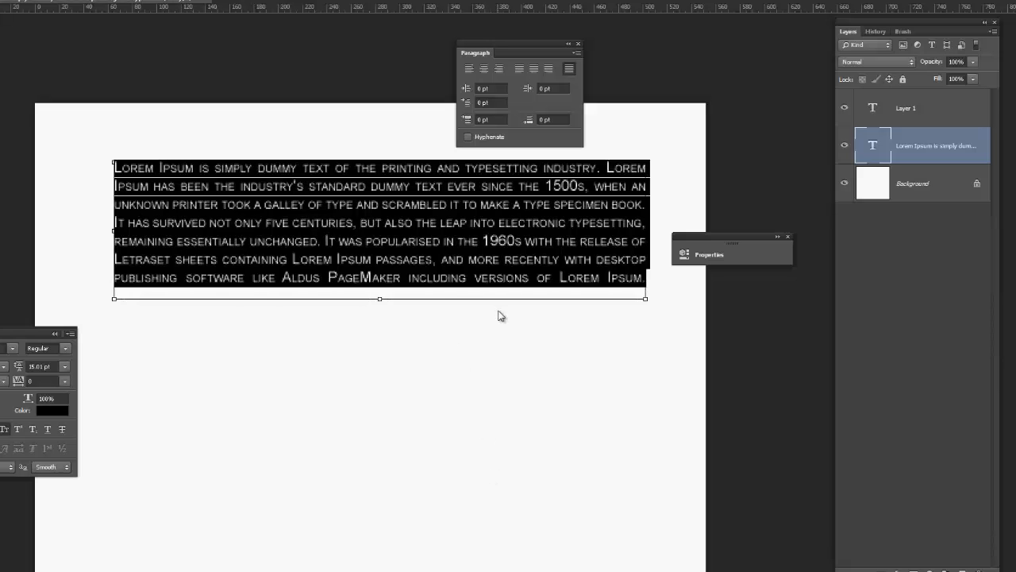
key("ctrl+z")
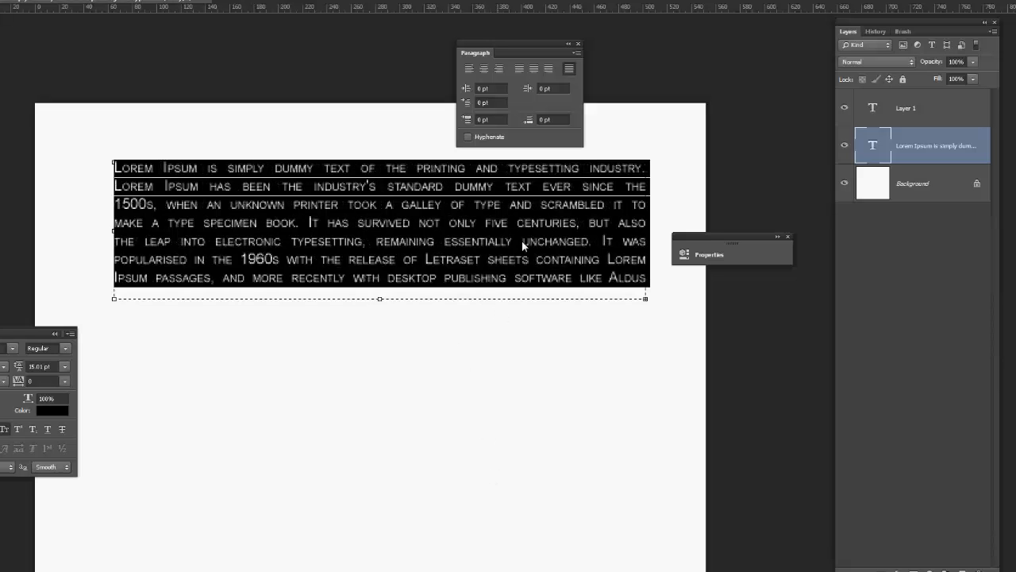
Try enabling hyphenation in the paragraph's Hyphenation settings, check the Hyphen Limit and cancel the dialog.
left_click(577, 54)
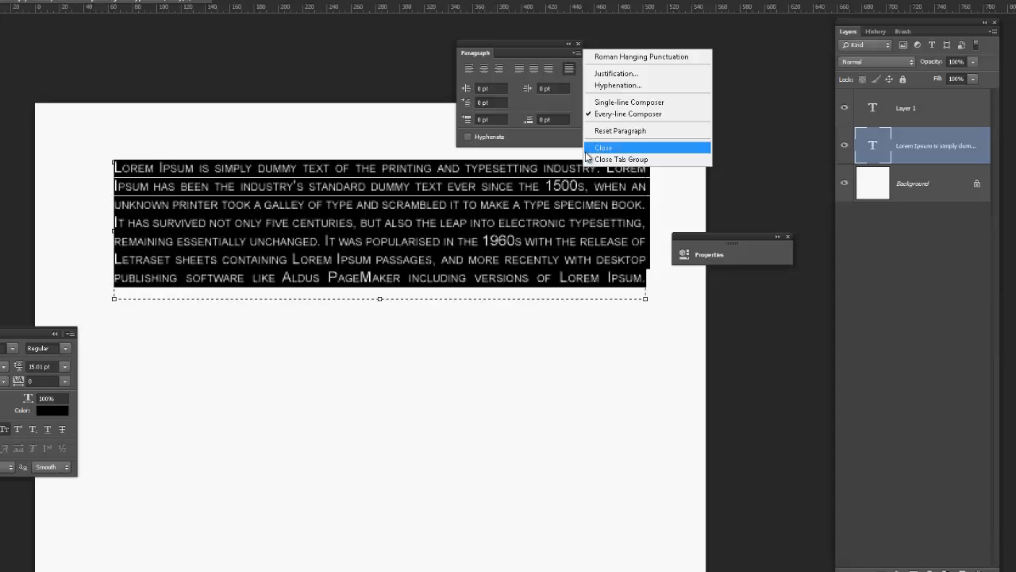
left_click(625, 87)
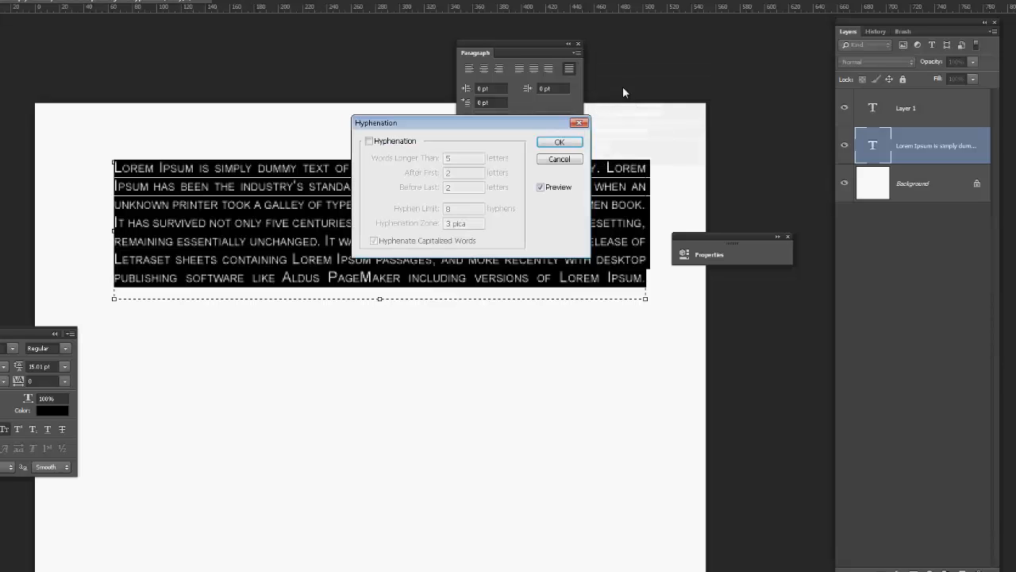
left_click_drag(535, 124, 540, 317)
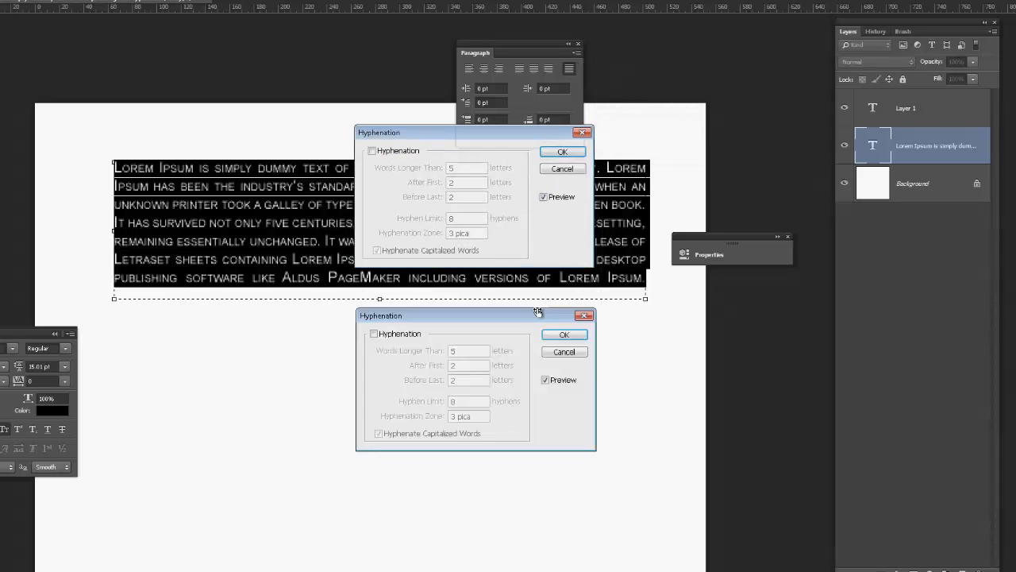
left_click(377, 335)
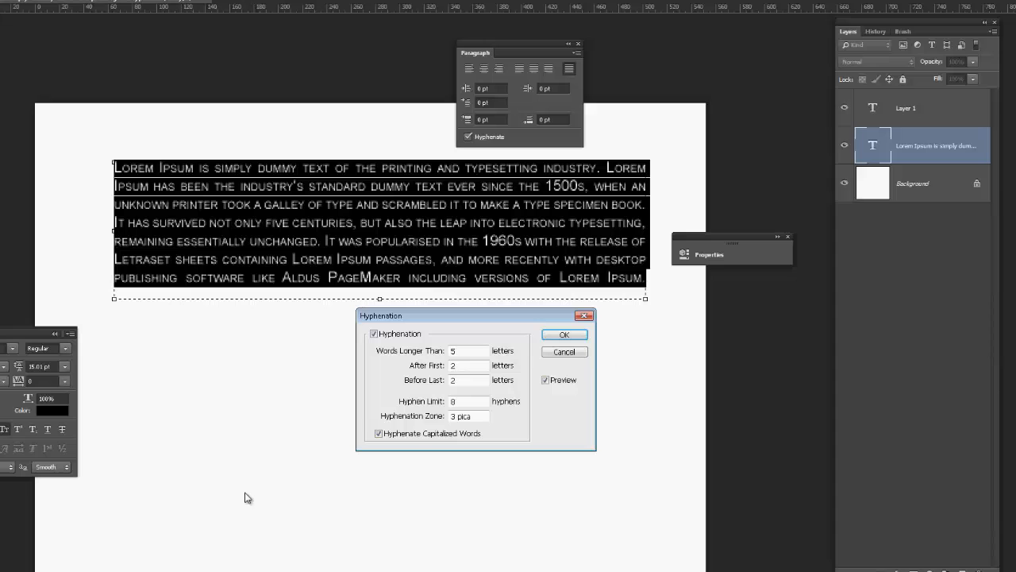
left_click(464, 402)
left_click(572, 352)
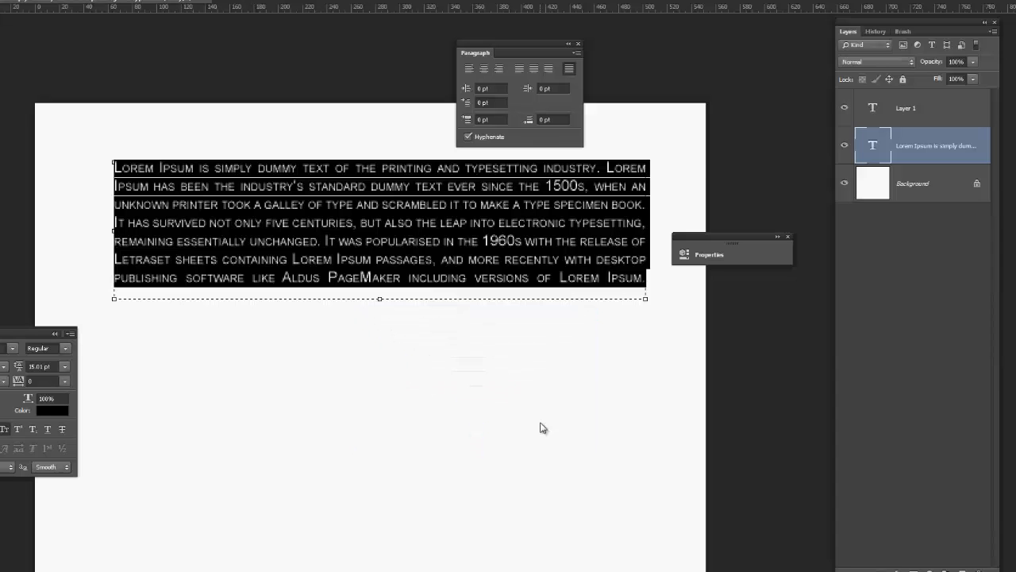
left_click(577, 53)
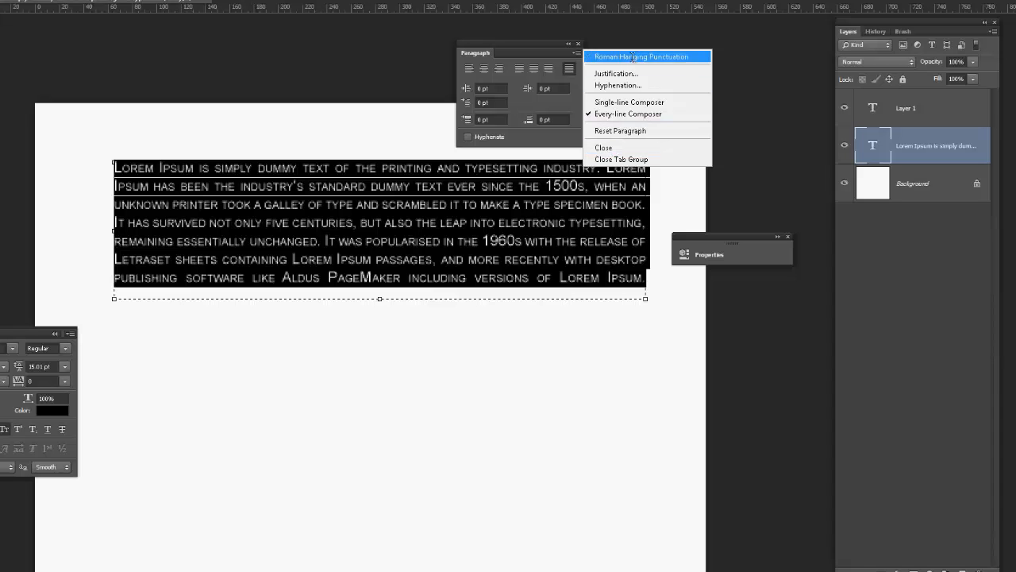
left_click(547, 106)
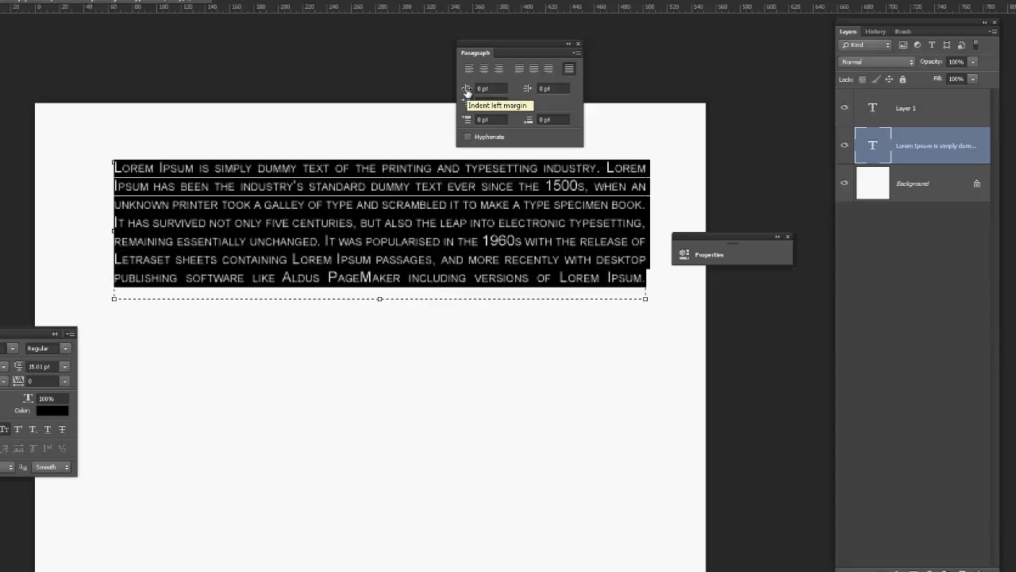
Try a slight left margin indent on the selected paragraph and reset it to 0 pt.
left_click_drag(467, 92, 441, 92)
double_click(501, 89)
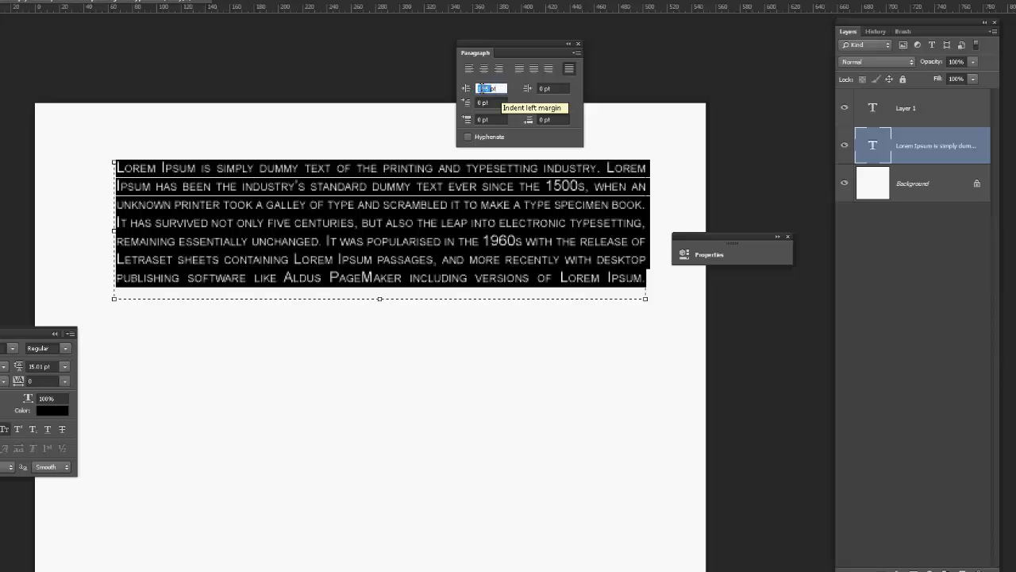
type("0")
key("Return")
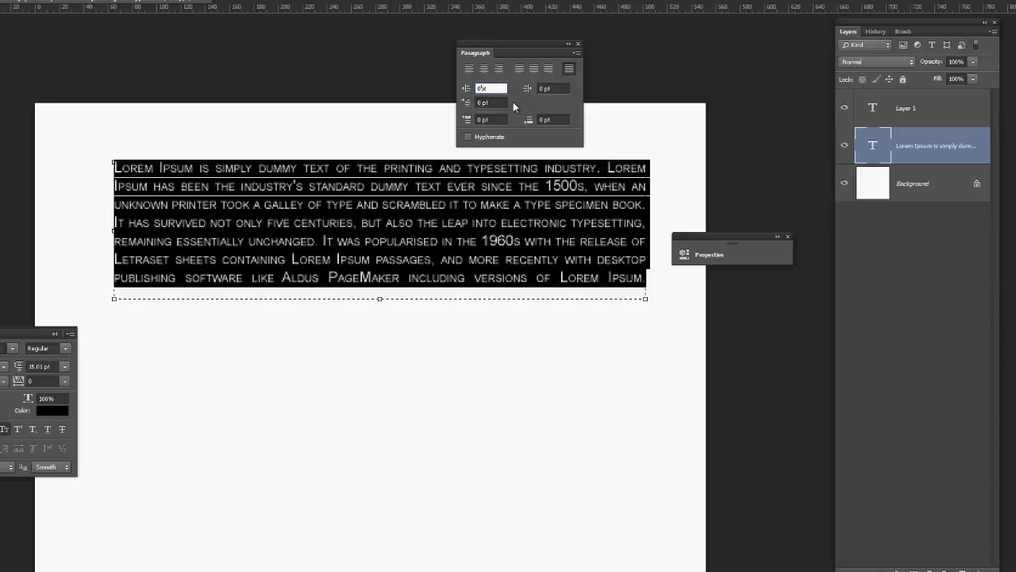
key("Tab")
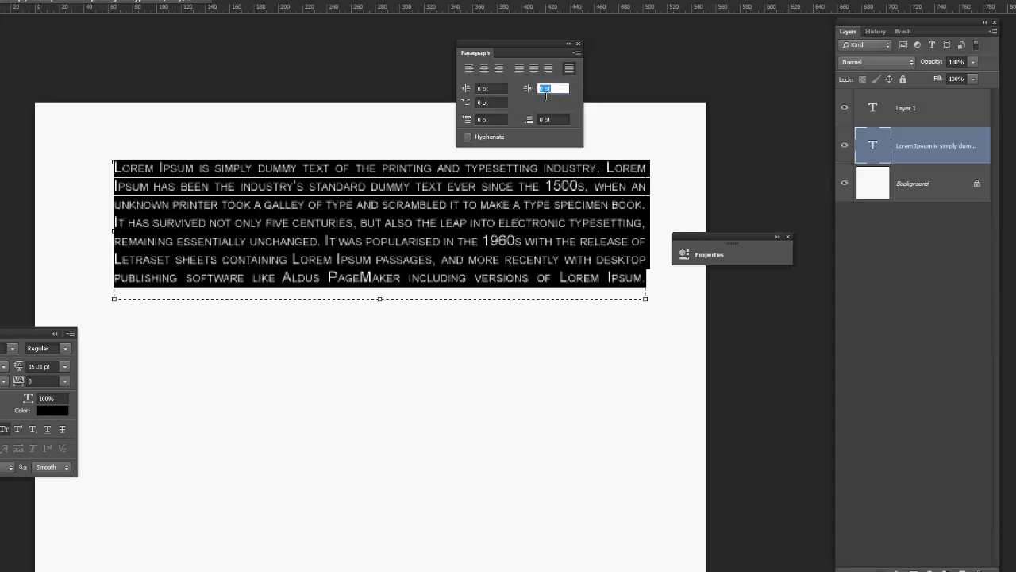
left_click(498, 103)
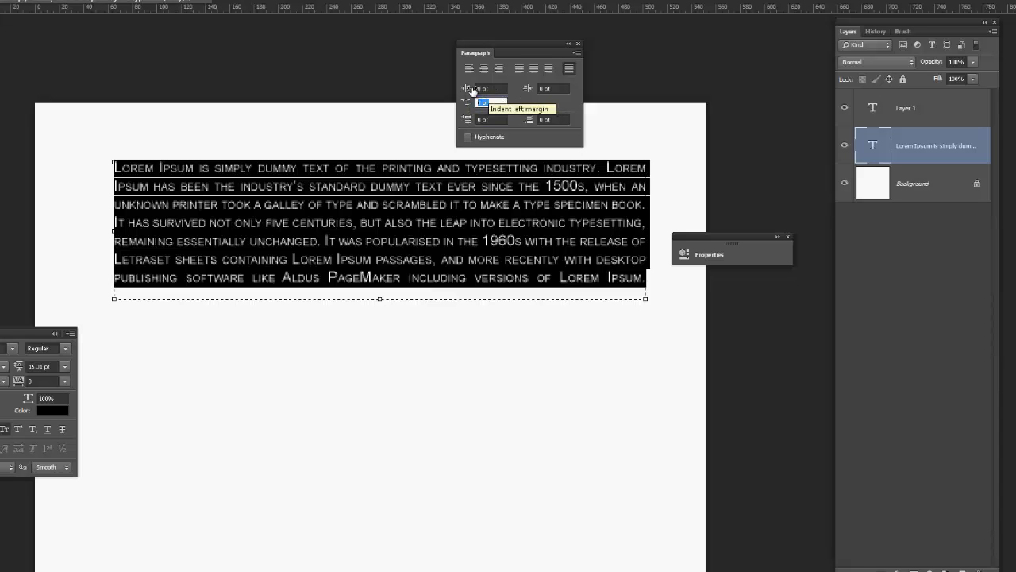
Try a negative left margin indent of about -29 pt on the paragraph and reset it to 0 pt.
left_click_drag(468, 90, 426, 93)
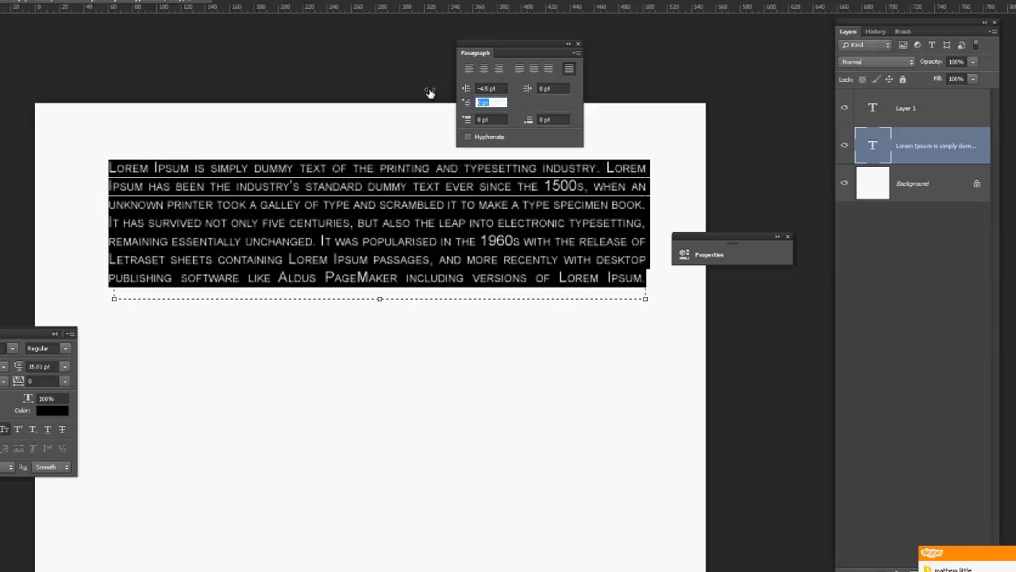
left_click_drag(461, 90, 441, 87)
left_click(468, 103)
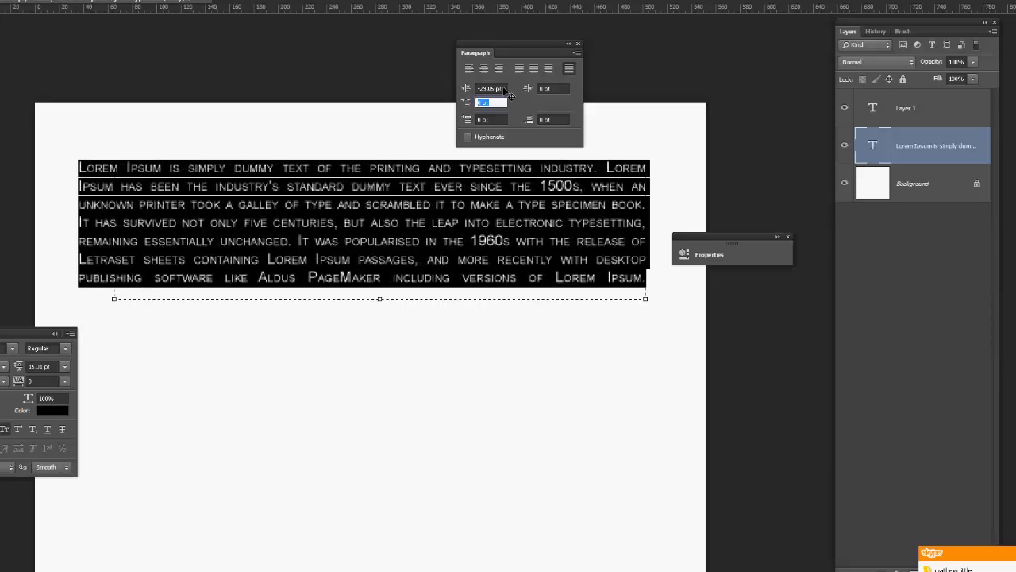
left_click_drag(505, 90, 259, 73)
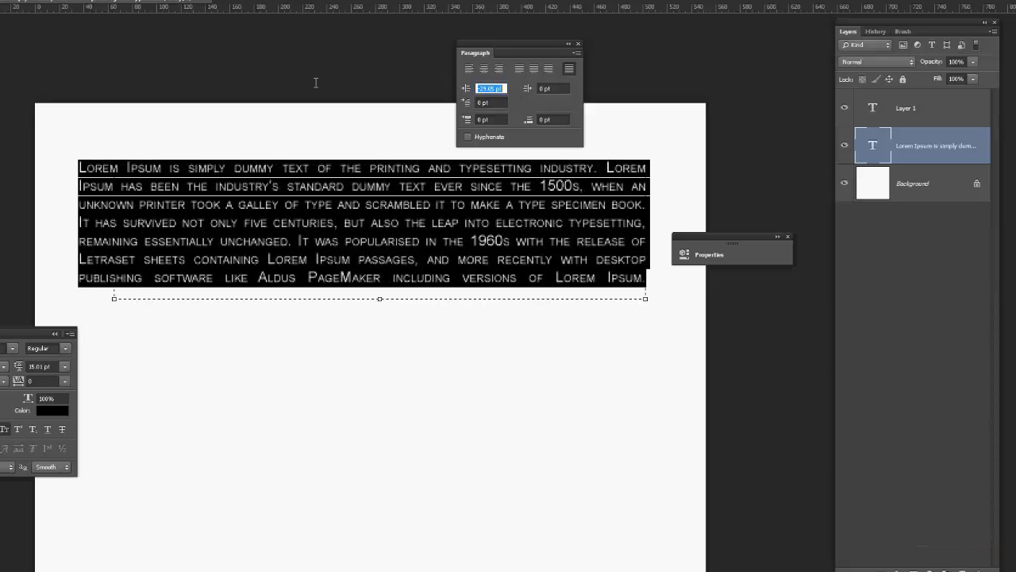
type("0")
left_click(493, 106)
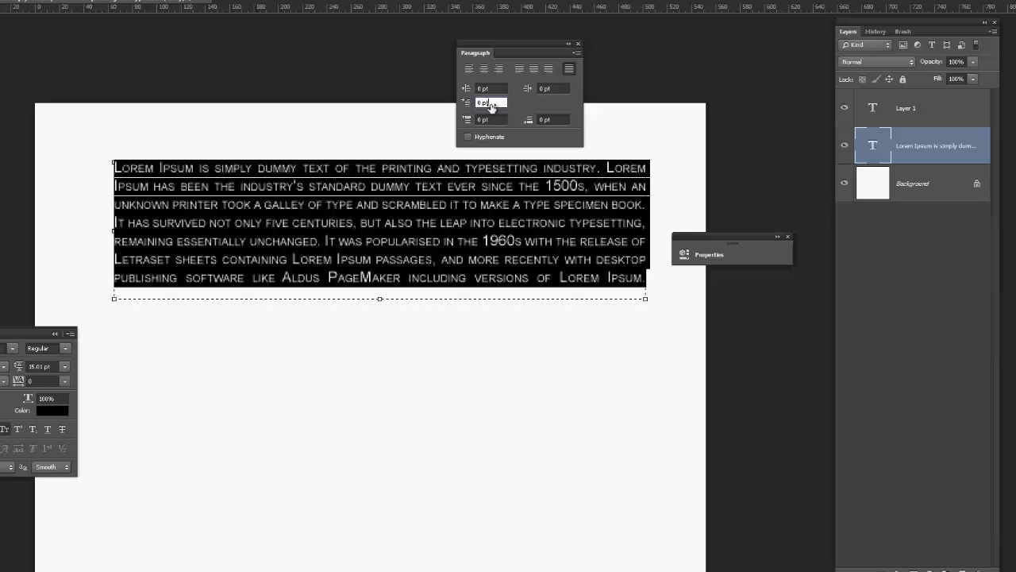
Indent the paragraph's first line by 17.7 pt and its right margin by 4.85 pt.
left_click_drag(466, 106, 599, 100)
left_click_drag(468, 102, 562, 94)
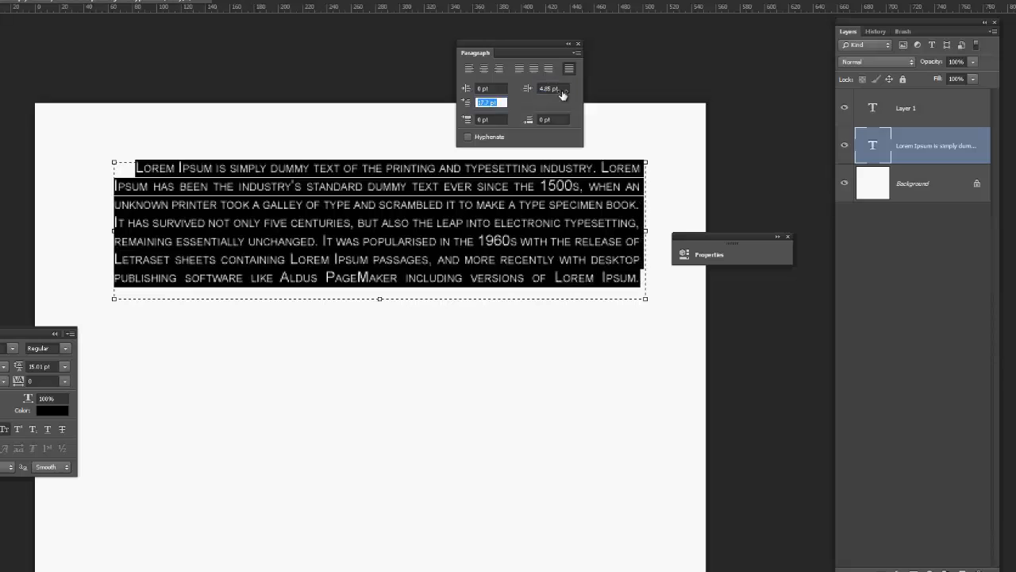
left_click(488, 89)
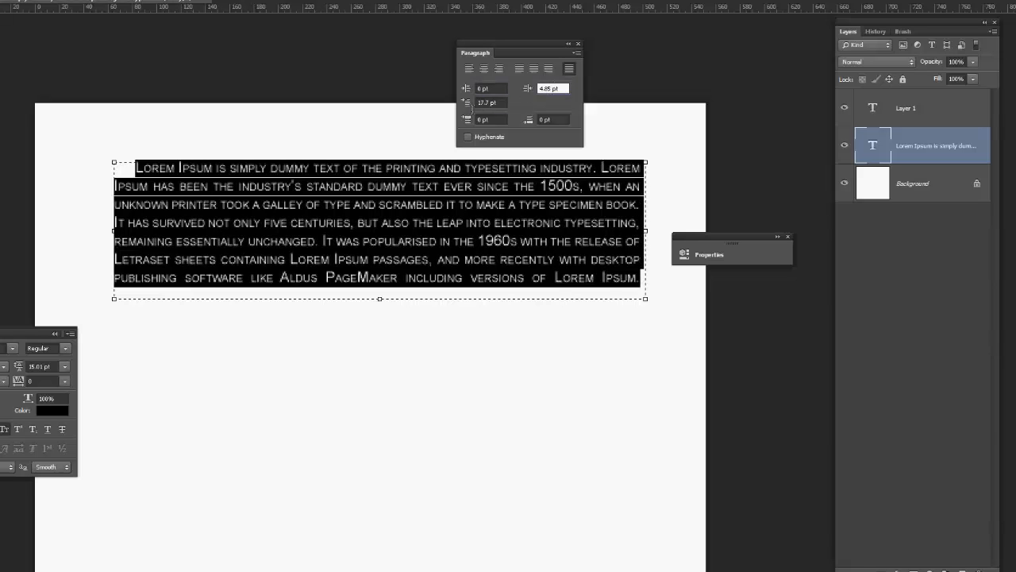
Increase the space added before the selected paragraph.
left_click(483, 120)
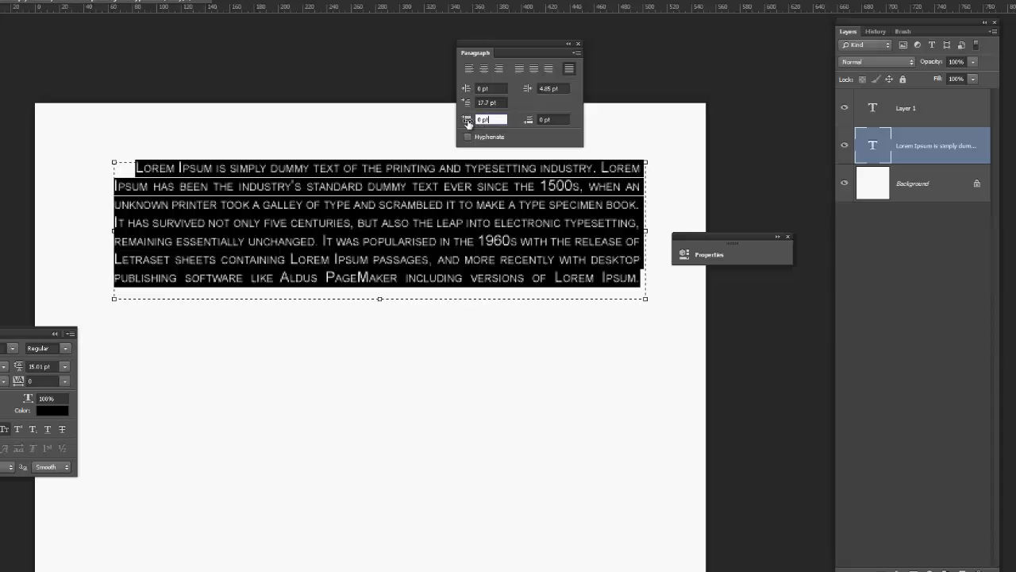
mouse_move(528, 119)
left_mouse_down()
mouse_move(547, 120)
mouse_move(531, 119)
left_mouse_up()
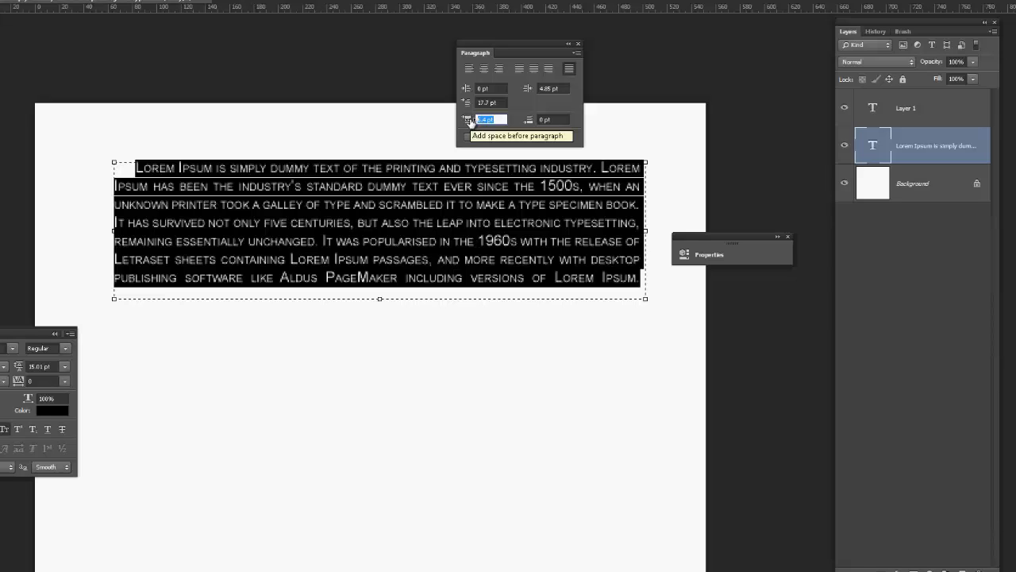
left_click_drag(471, 122, 561, 122)
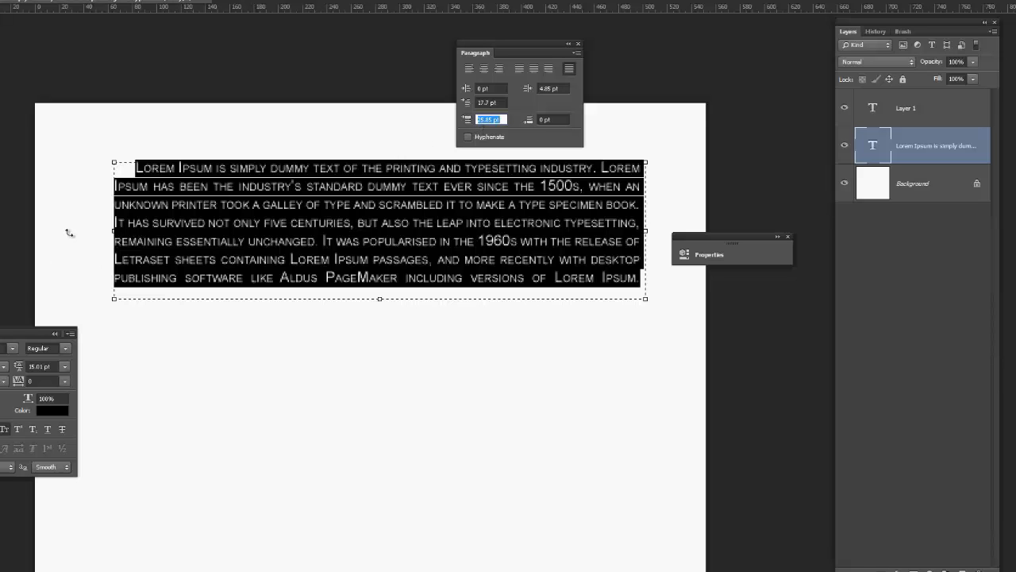
key("Return")
type("A")
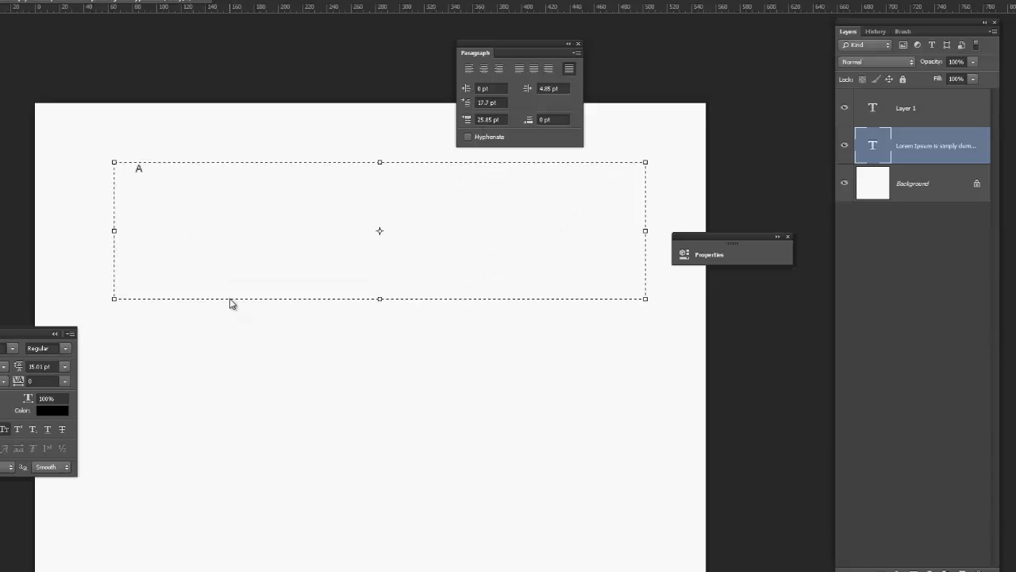
key("ctrl+Return")
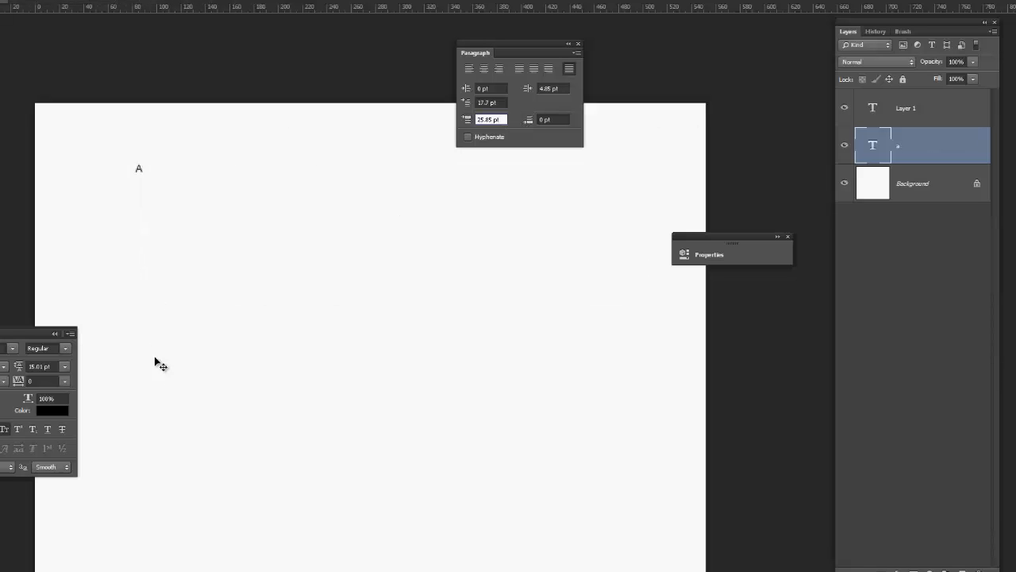
left_click(266, 393)
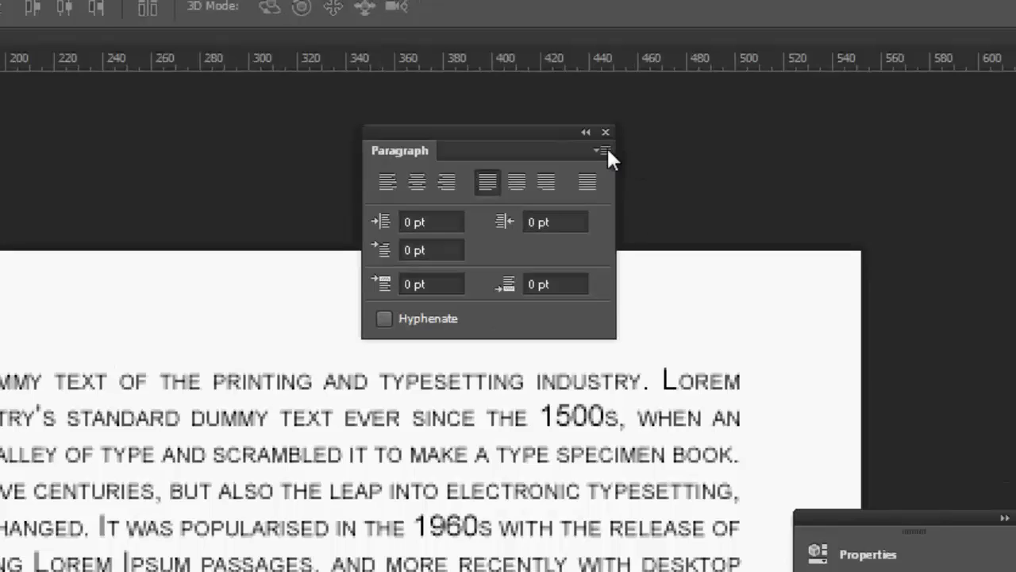
left_click(607, 150)
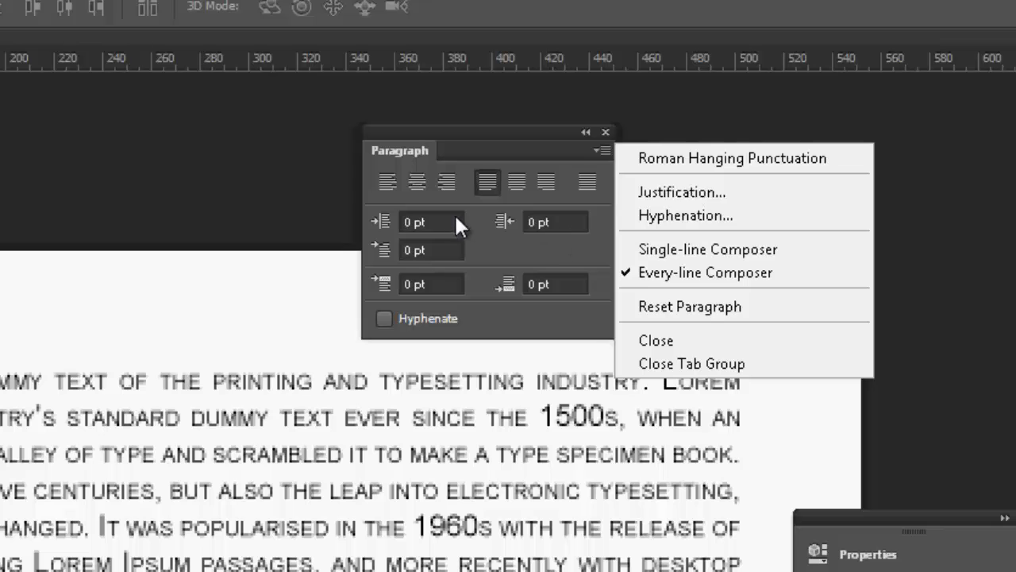
left_click(434, 222)
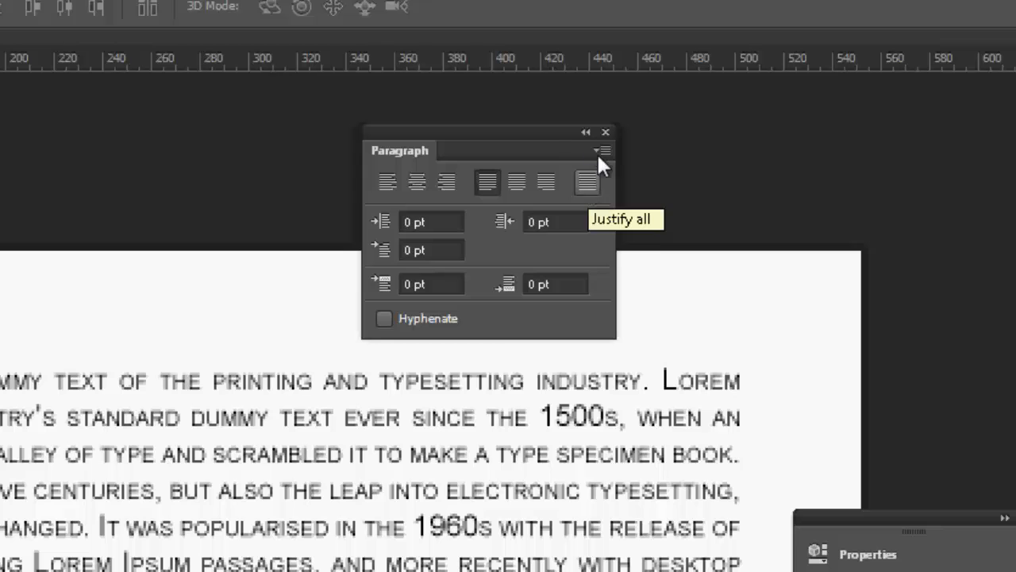
Dock the Paragraph and Character panels together beneath the Paragraph Styles and Character Styles panels as one floating group.
left_click_drag(542, 127, 668, 106)
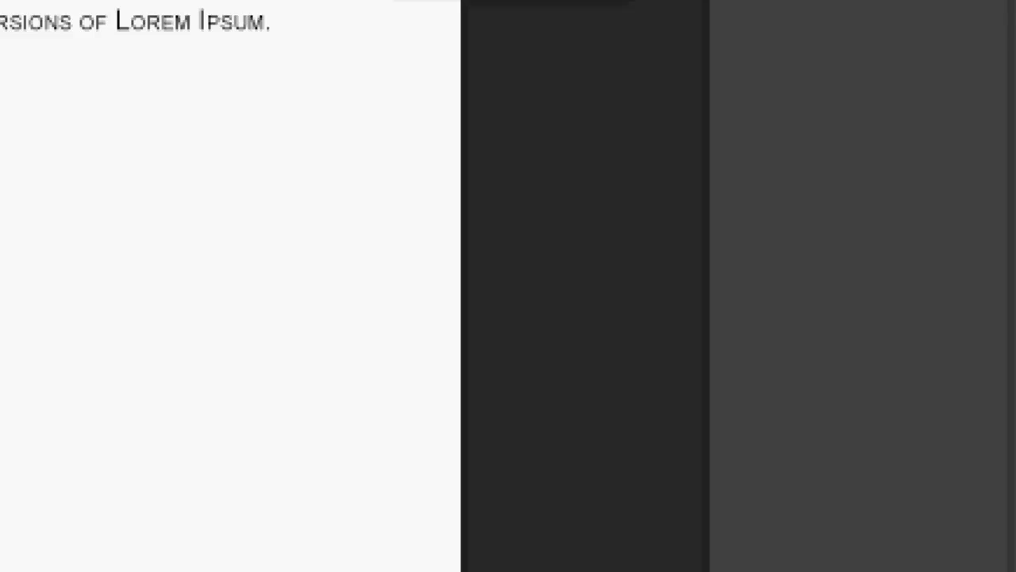
left_click_drag(223, 1, 177, 195)
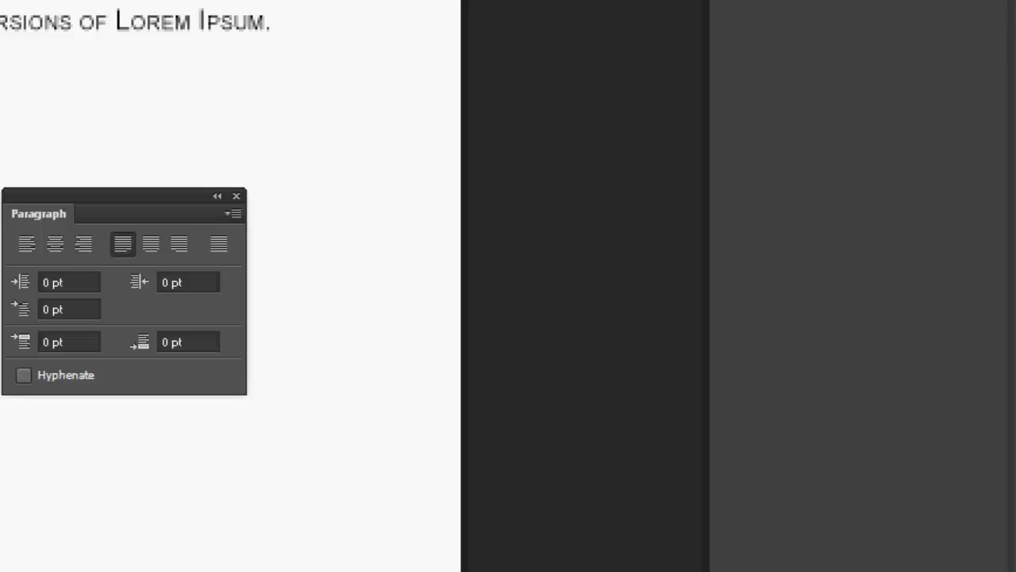
left_click_drag(603, 2, 185, 404)
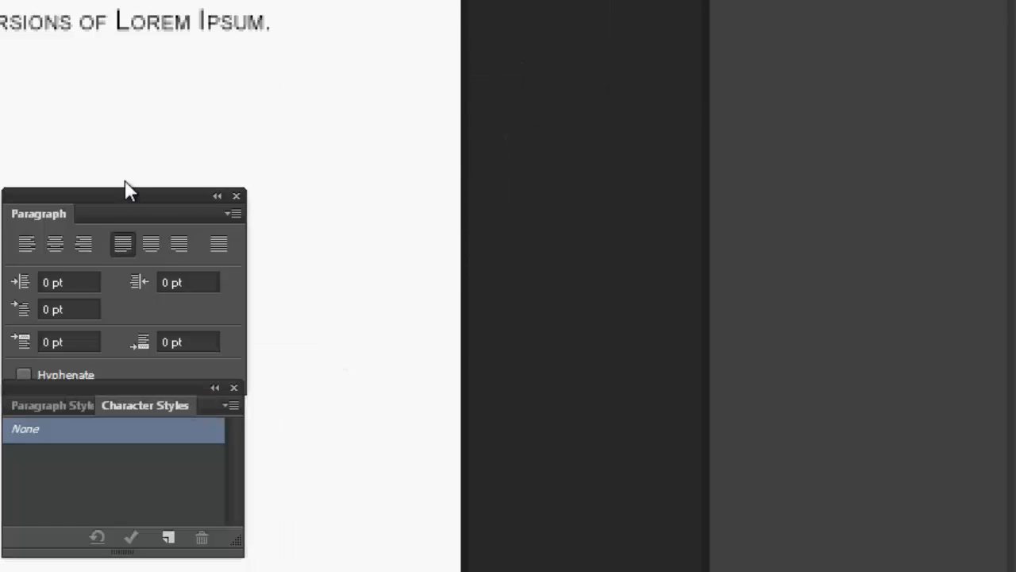
left_click_drag(132, 189, 120, 549)
left_click_drag(125, 389, 258, 102)
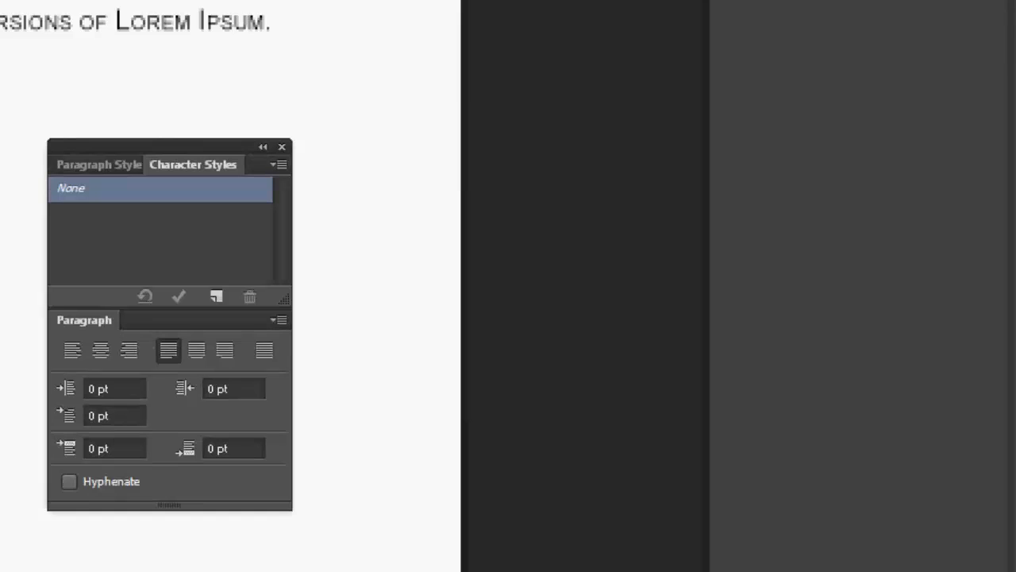
left_click_drag(85, 325, 132, 331)
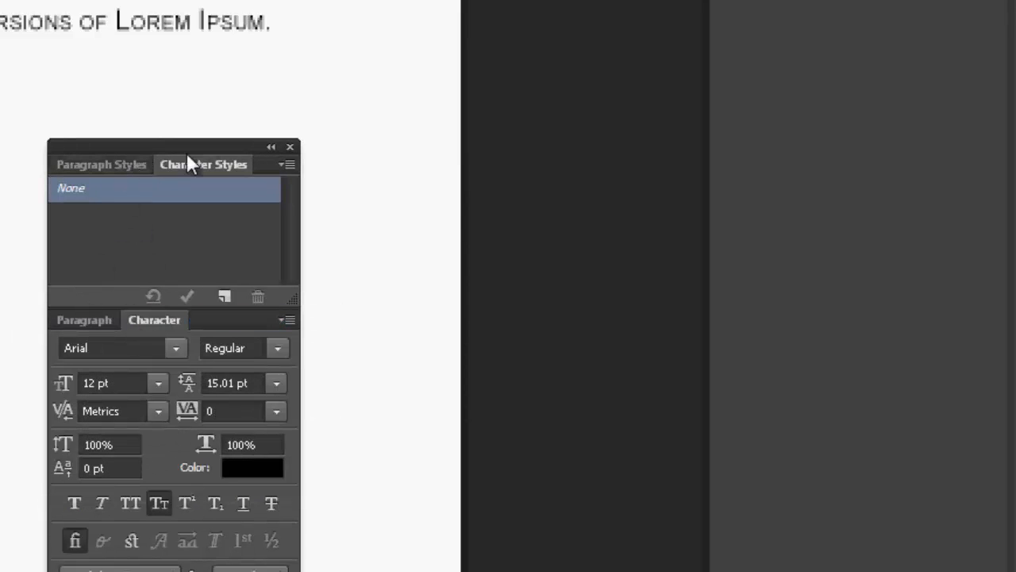
Create a new paragraph style and apply it to the Lorem Ipsum text layer.
left_click(113, 164)
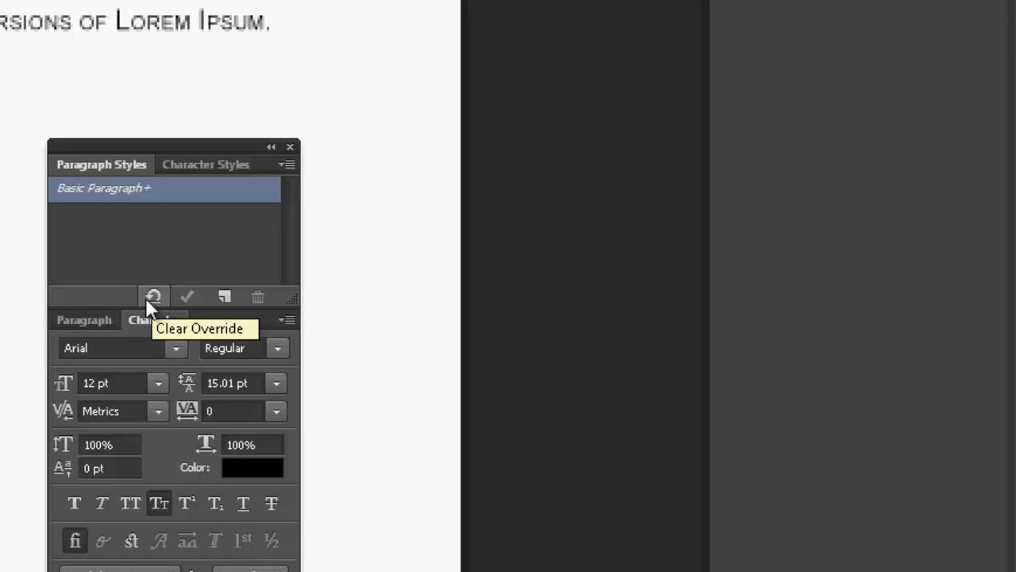
left_click(227, 303)
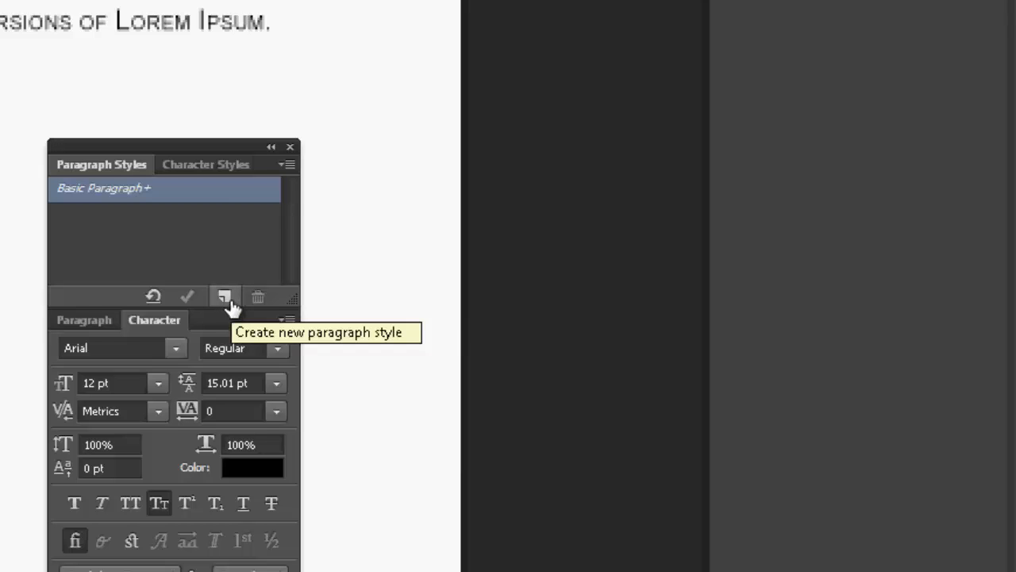
left_click(227, 300)
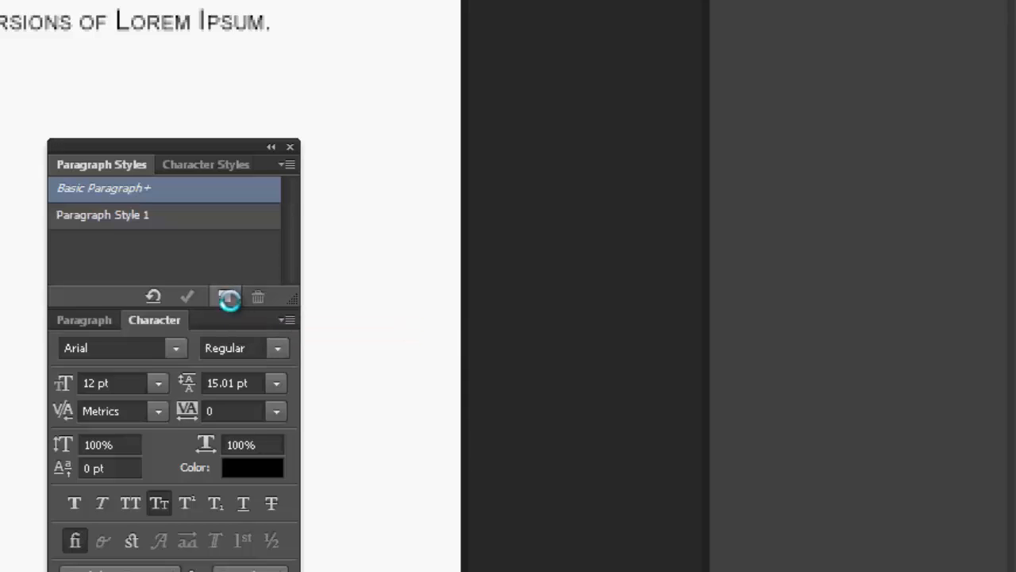
left_click(111, 216)
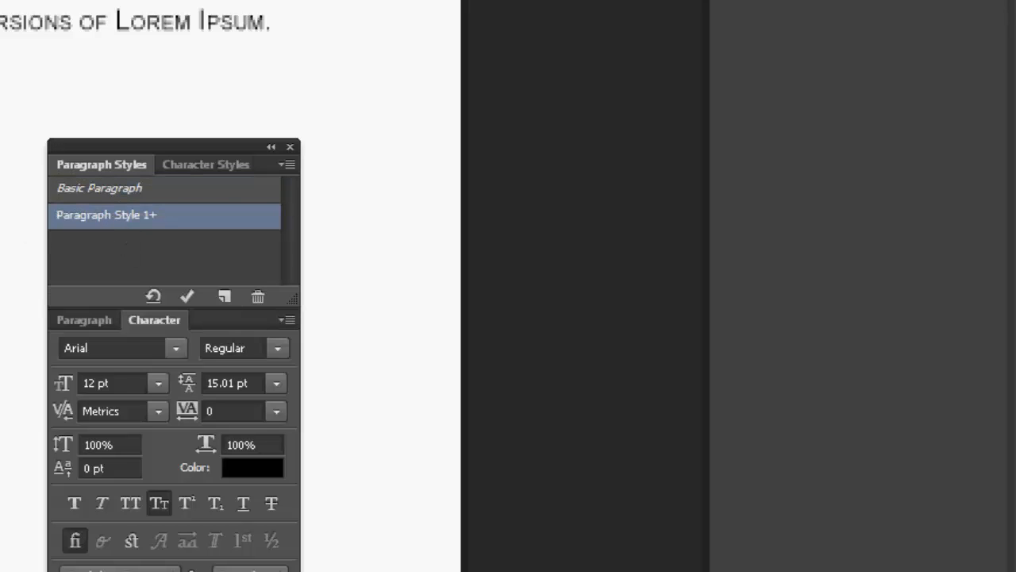
Duplicate the Lorem Ipsum layer, place the copy below the original paragraph and select all of its text.
right_click(930, 564)
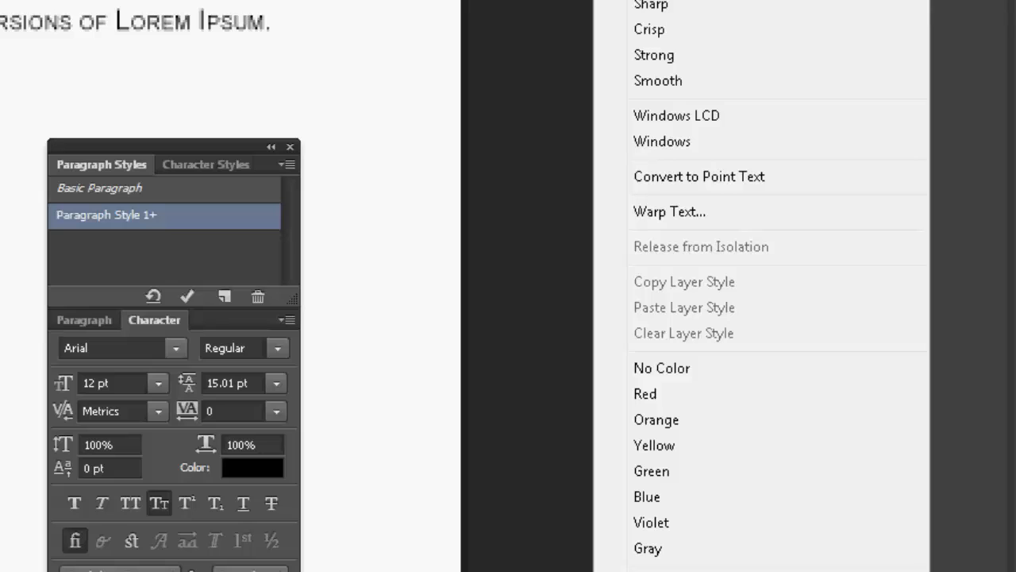
left_click(675, 2)
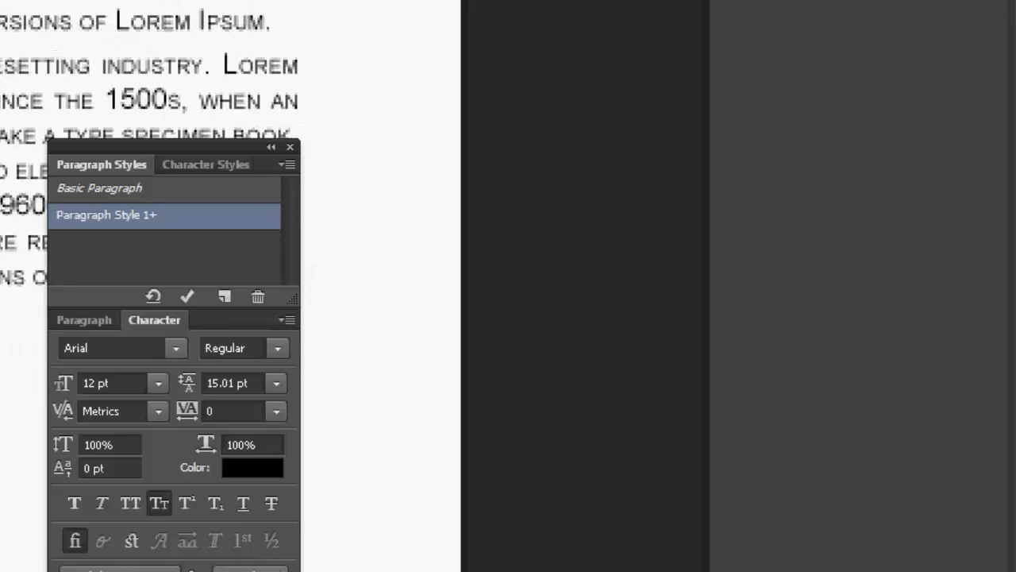
key("ctrl+a")
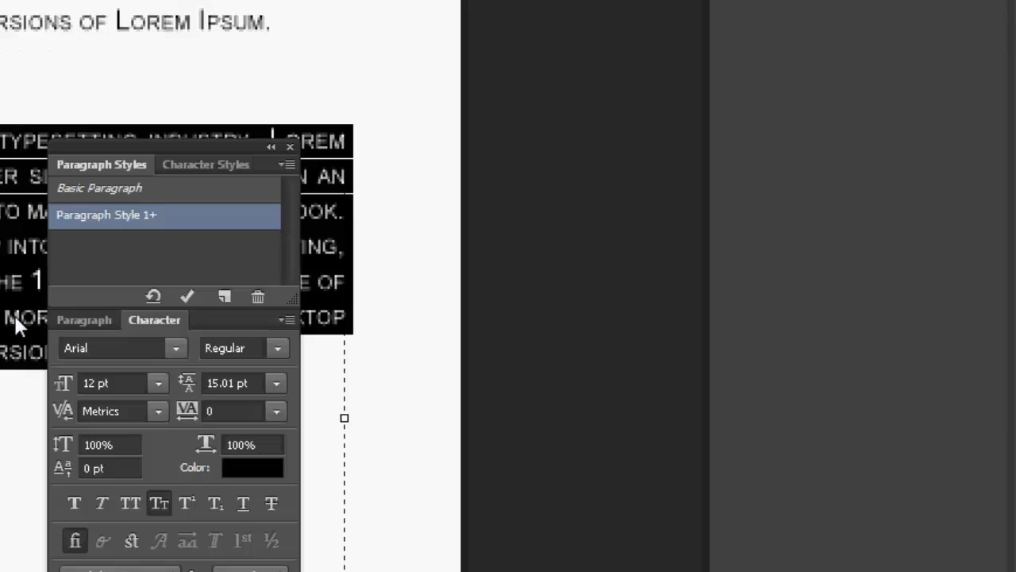
Set the left margin indent of the copied paragraph to 7.5 pt.
left_click(84, 320)
left_click(129, 390)
scroll(130, 390, "up", 1)
scroll(131, 393, "up", 4)
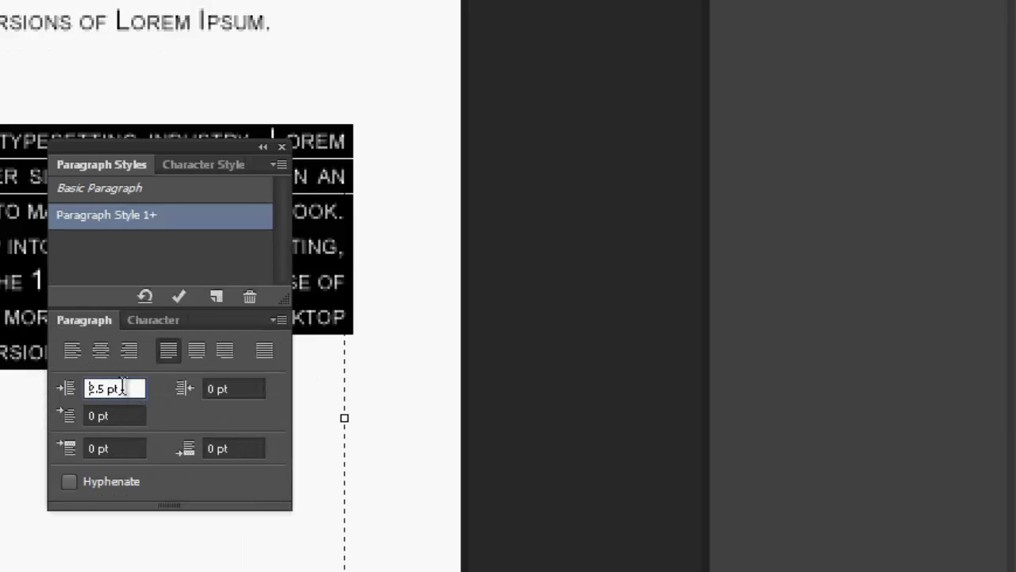
key("Delete")
type("7")
key("Return")
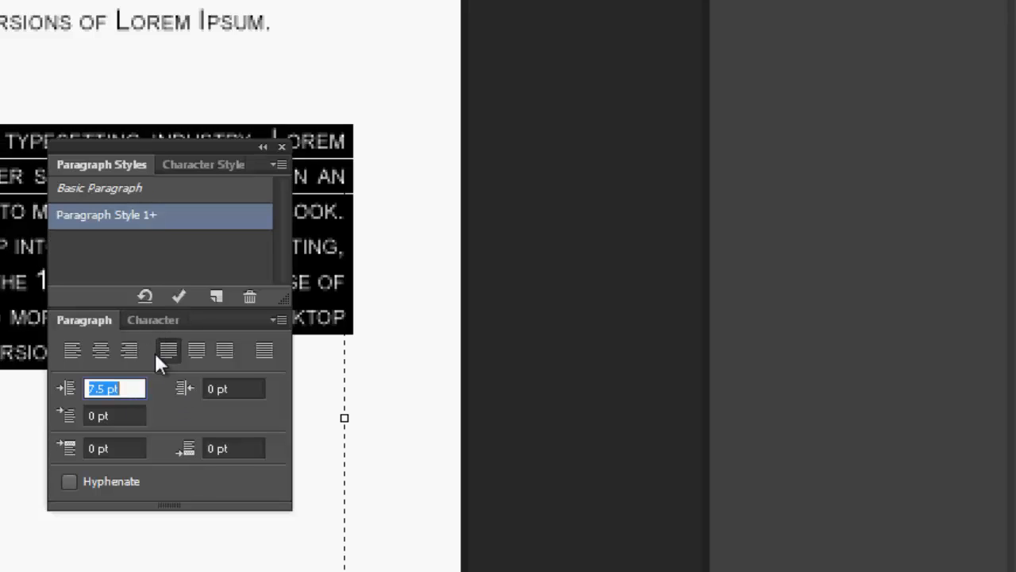
Center the copied paragraph and turn on hyphenation, keeping the Every-line Composer.
left_click(101, 351)
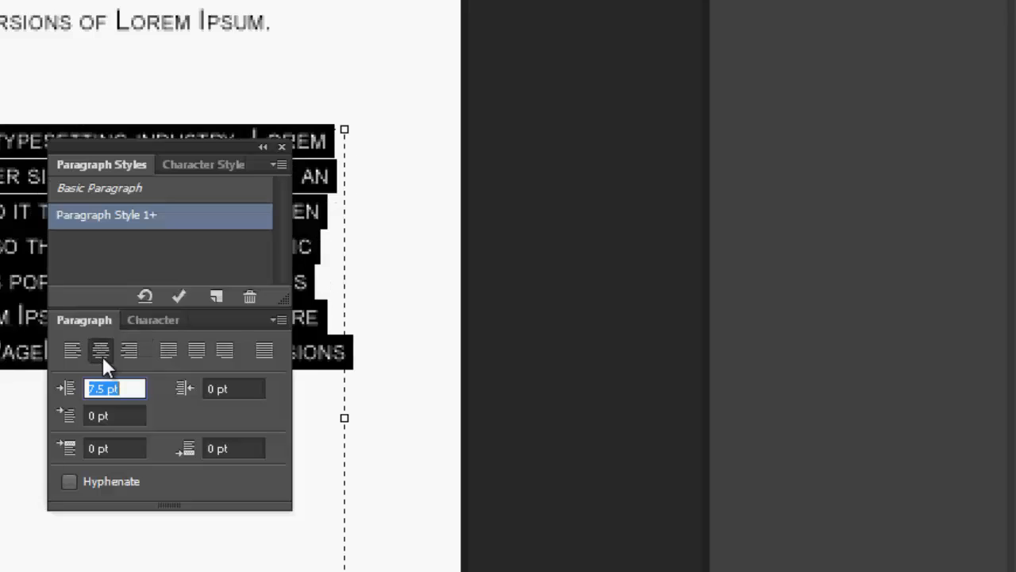
left_click(118, 479)
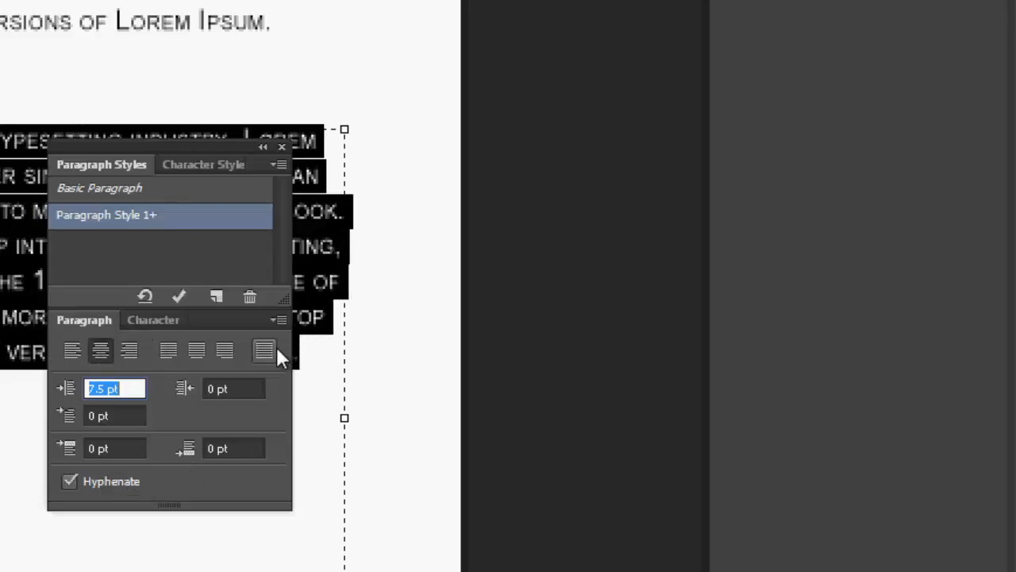
left_click(278, 317)
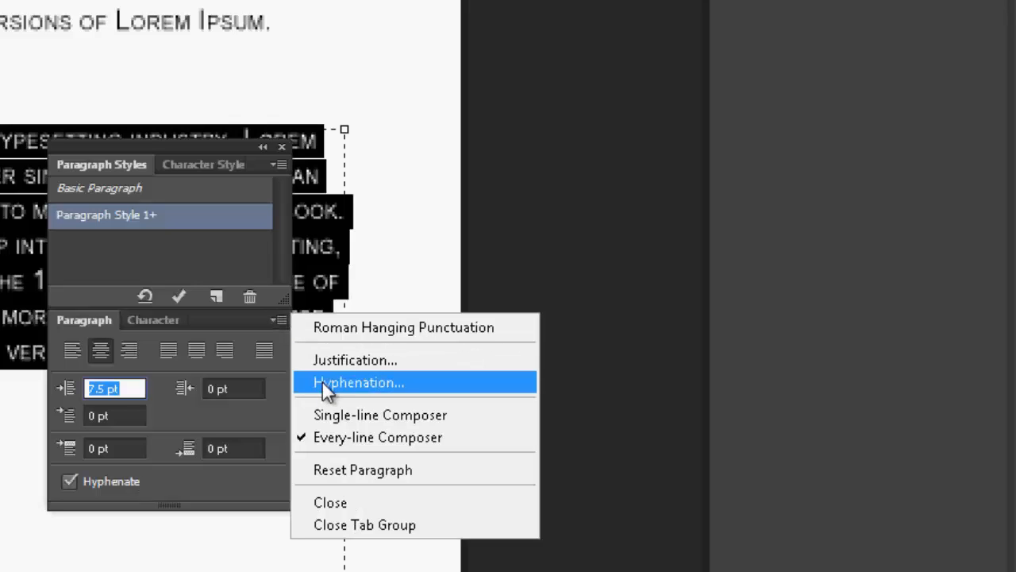
left_click(321, 435)
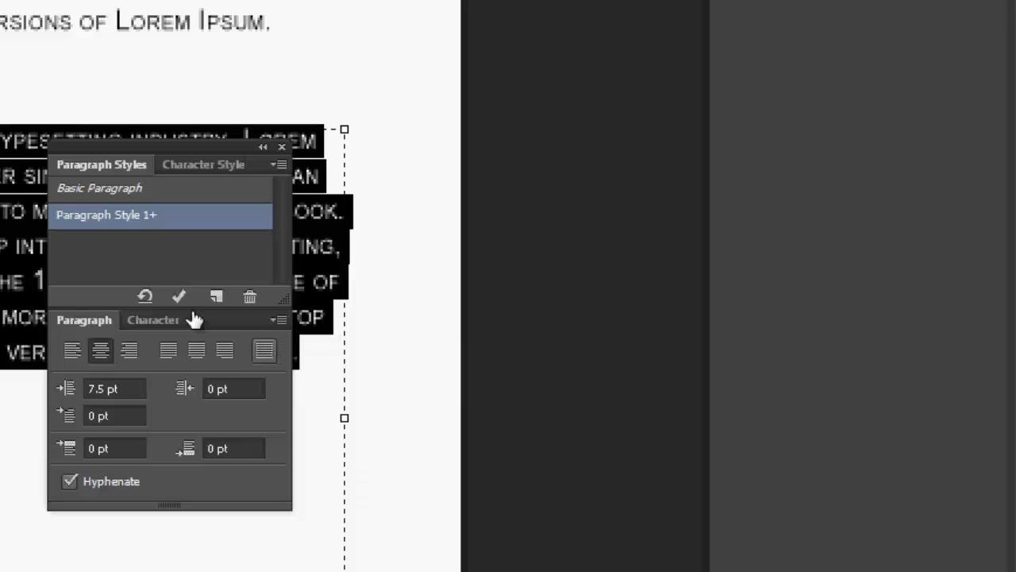
Save the copy's formatting as a new paragraph style, apply it, and compare it with Paragraph Style 1.
left_click(216, 297)
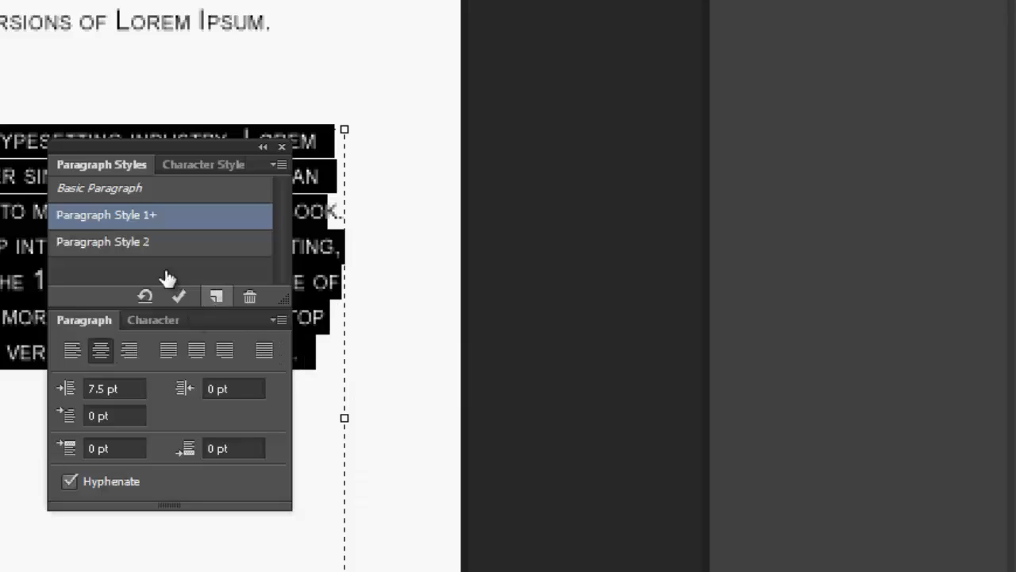
left_click(119, 245)
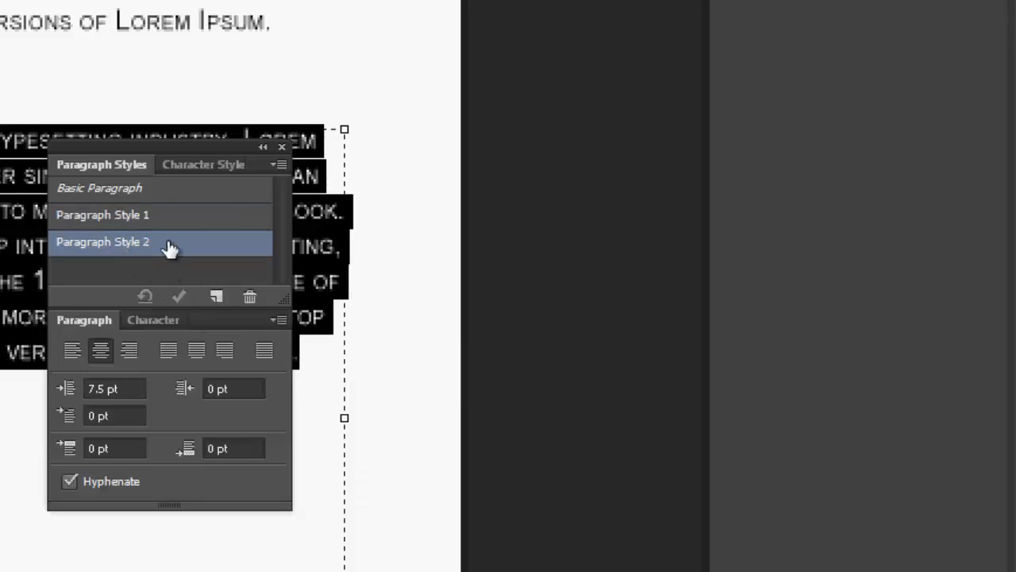
left_click(151, 219)
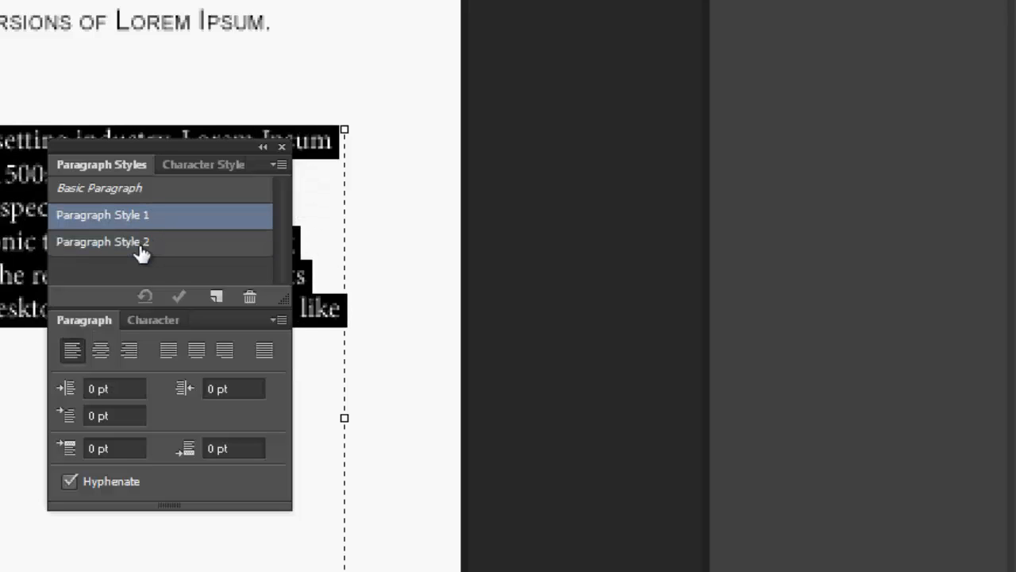
left_click(141, 253)
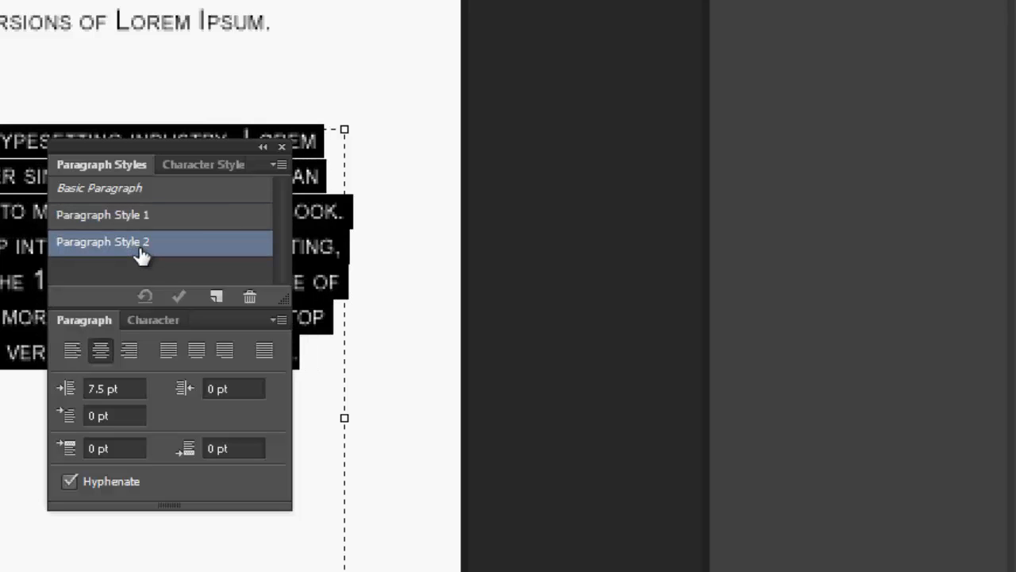
double_click(139, 247)
left_click(281, 320)
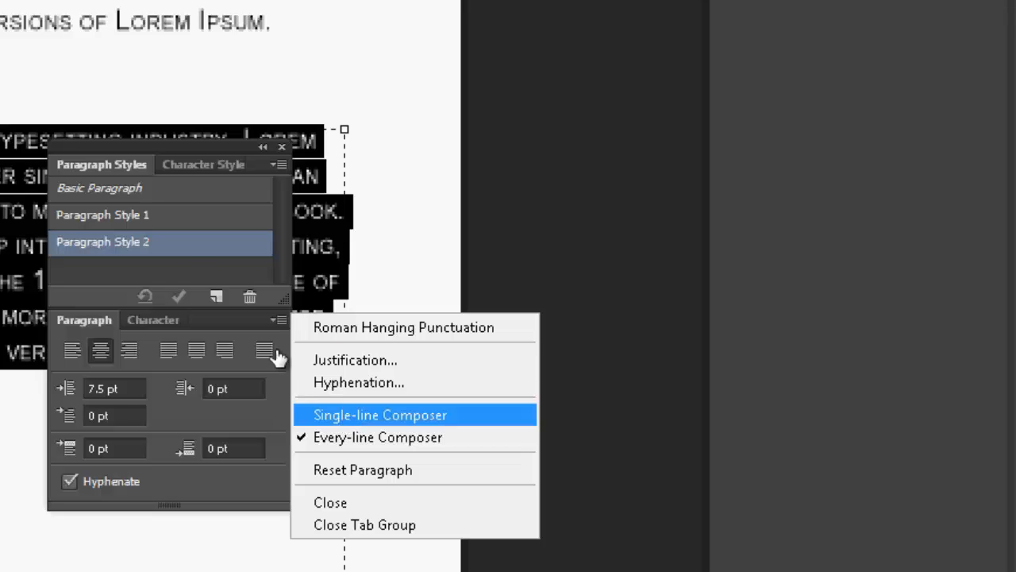
left_click(176, 252)
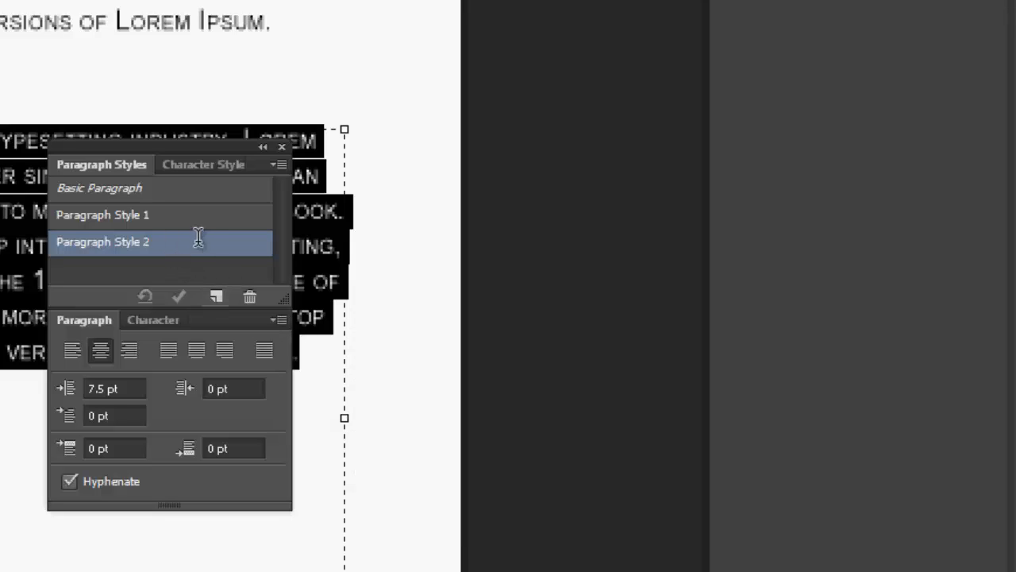
left_click(277, 319)
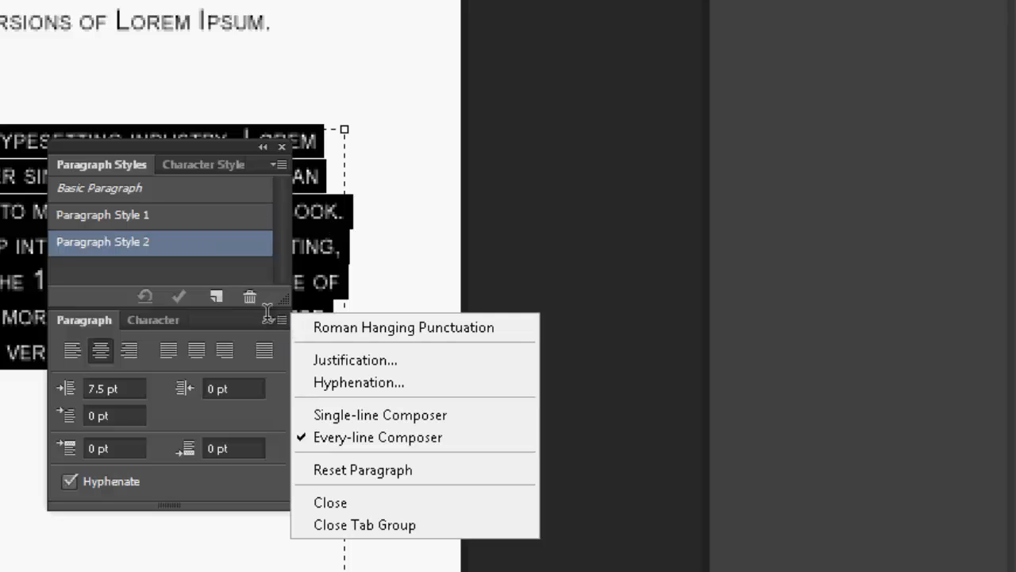
left_click(332, 472)
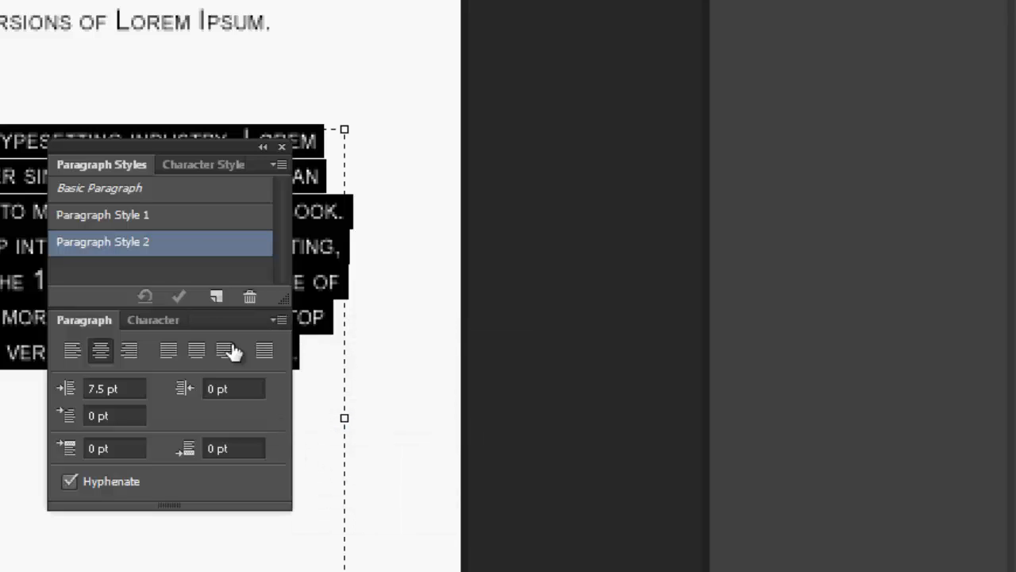
Apply Paragraph Style 1 to the copied paragraph and switch it back to Paragraph Style 2.
left_click(150, 221)
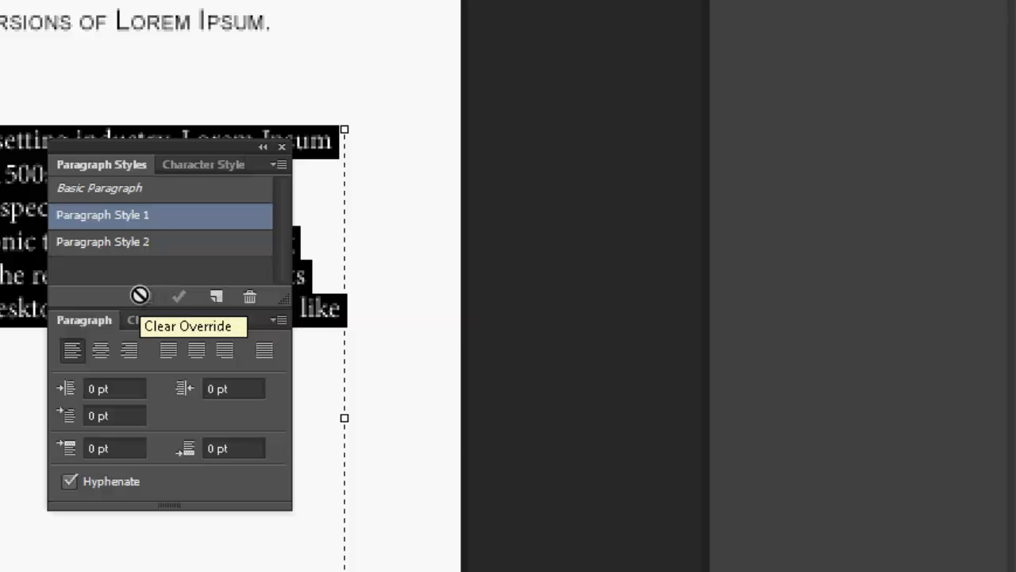
left_click(139, 296)
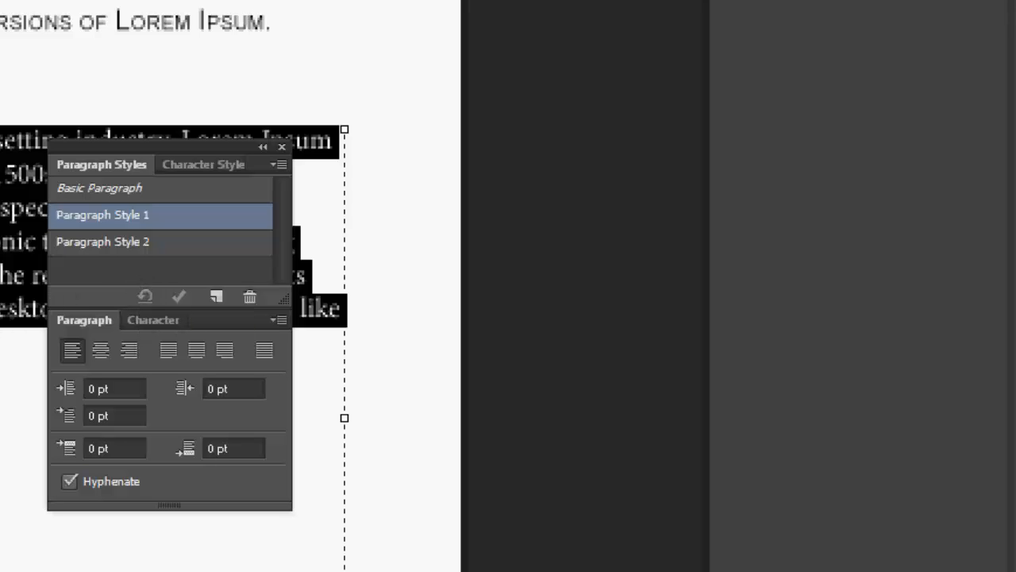
left_click(16, 241)
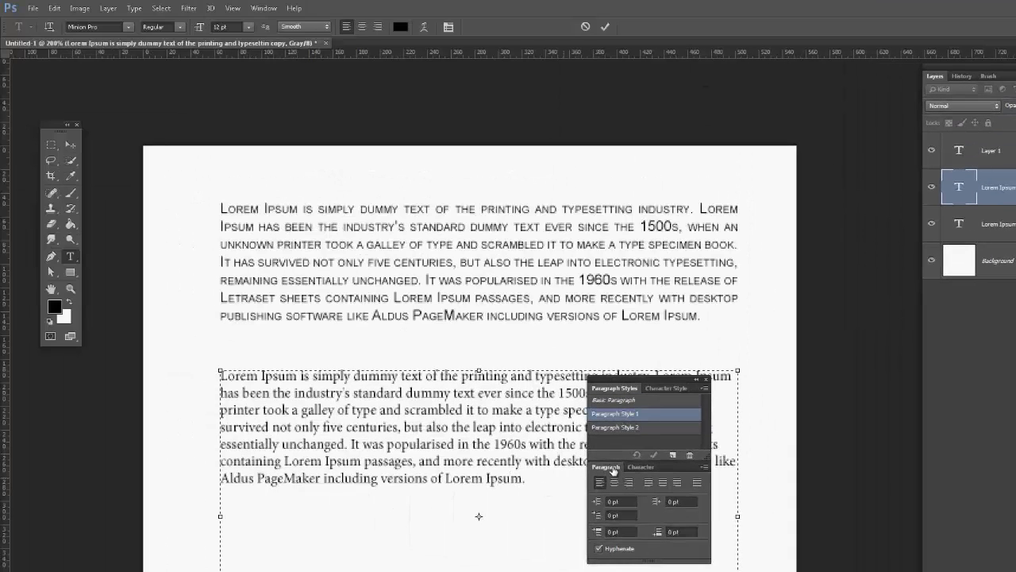
left_click(640, 427)
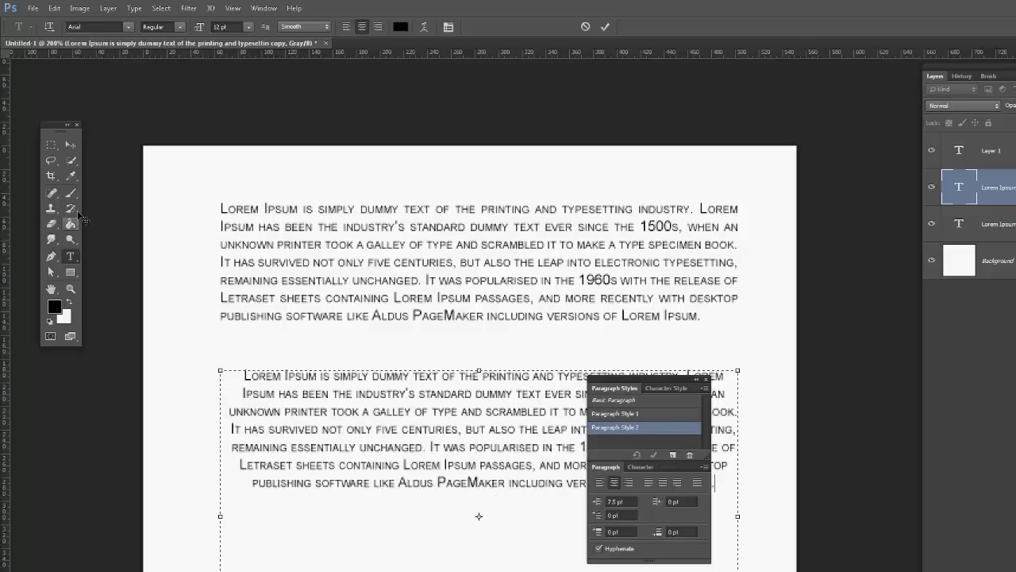
Clear the upper paragraph's overrides so it matches Paragraph Style 1, and apply Paragraph Style 2 to it.
left_click(70, 144)
left_click(432, 254)
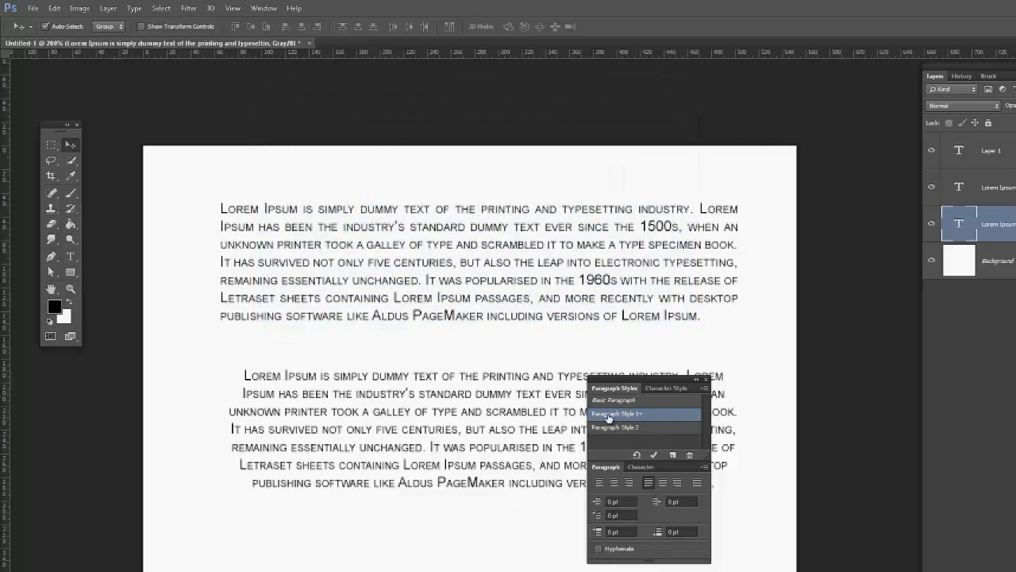
left_click(637, 453)
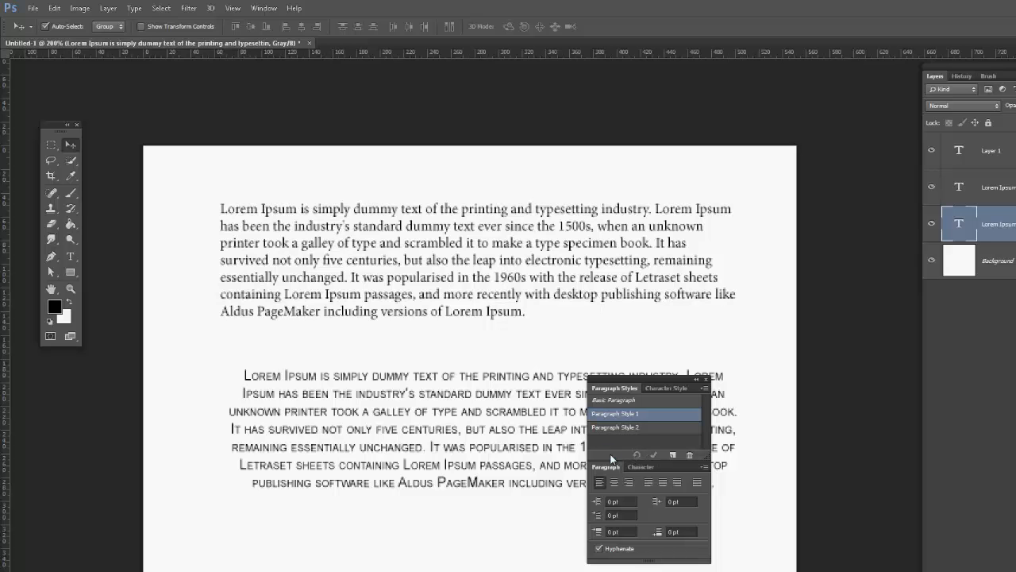
left_click(636, 429)
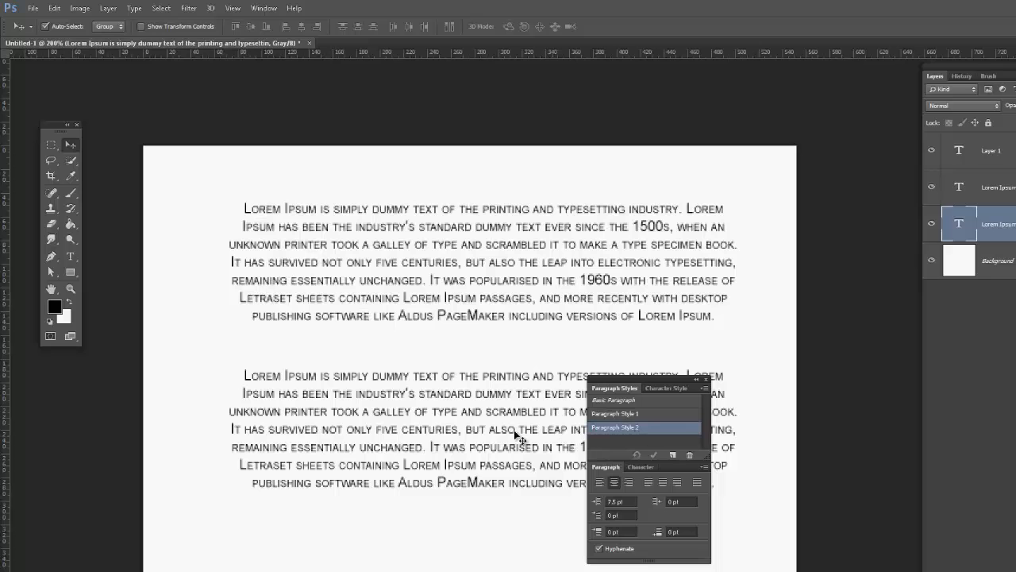
Undo the style change and the cleared overrides on the upper paragraph.
left_click(466, 487)
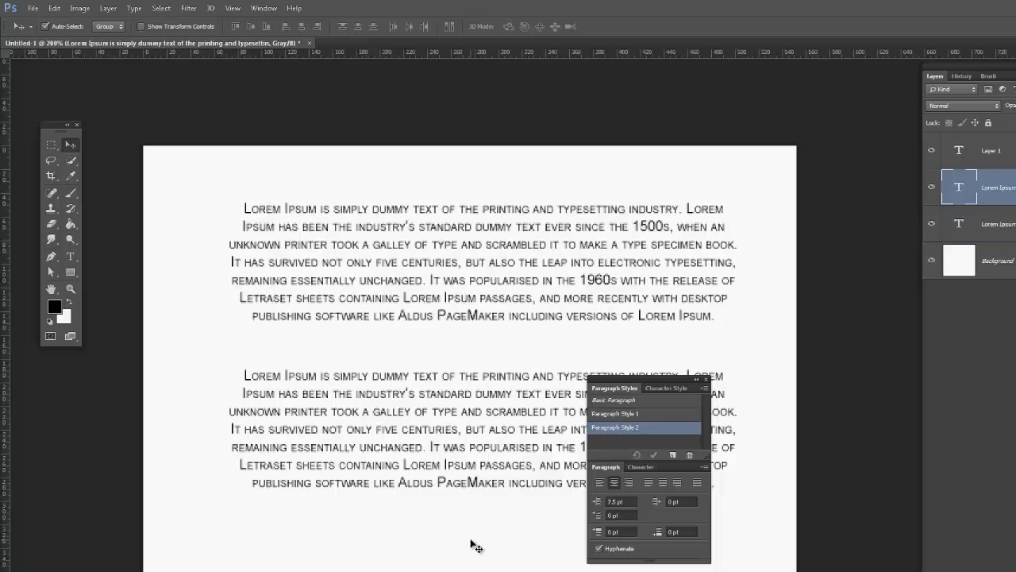
key("ctrl+z")
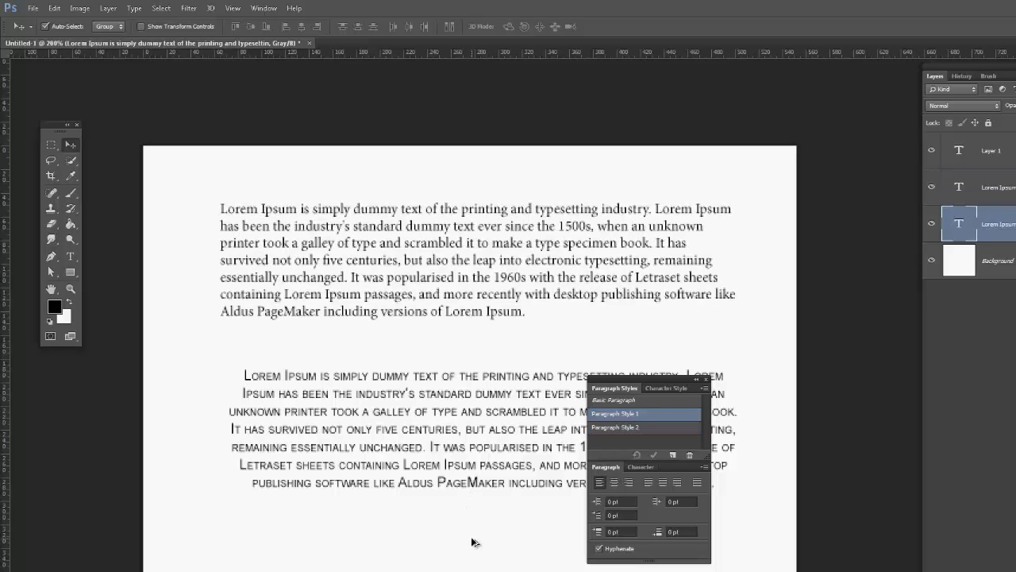
key("ctrl+z")
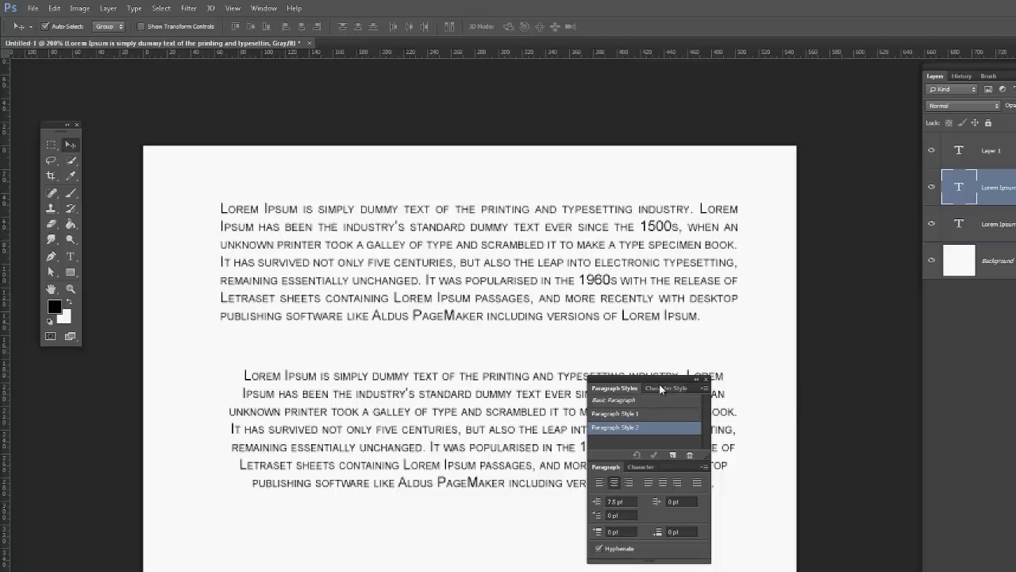
Move the floating type panels clear of the paragraphs and show the character styles for the upper paragraph.
left_click_drag(663, 377, 840, 279)
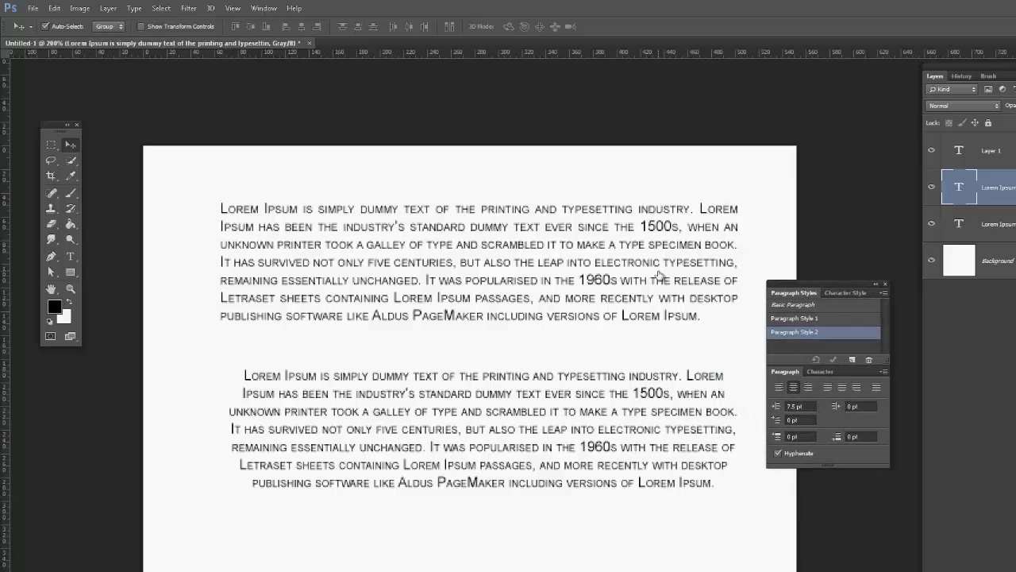
left_click(849, 293)
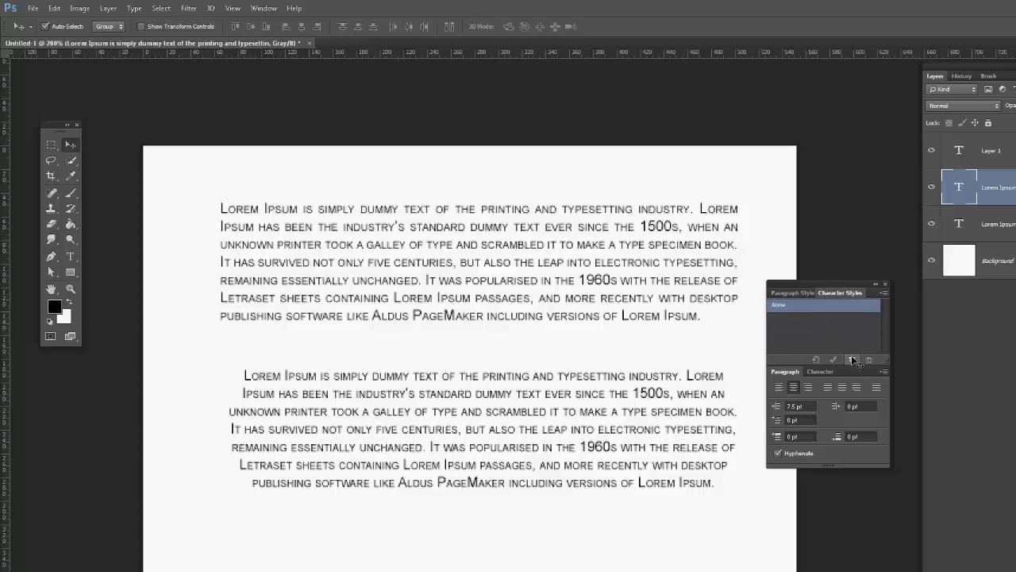
left_click(629, 319)
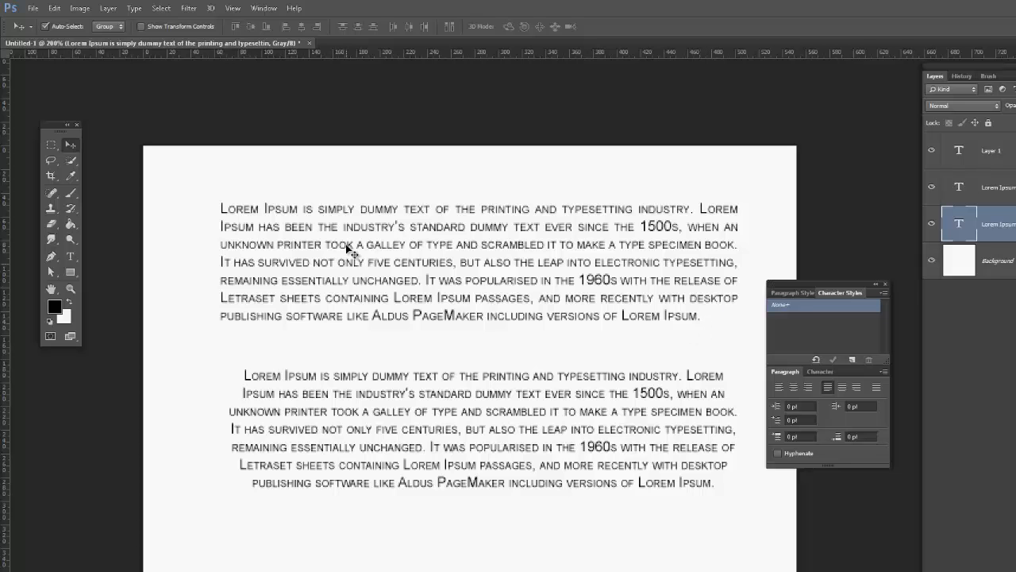
Show the upper paragraph's character settings and open their additional options.
left_click(825, 373)
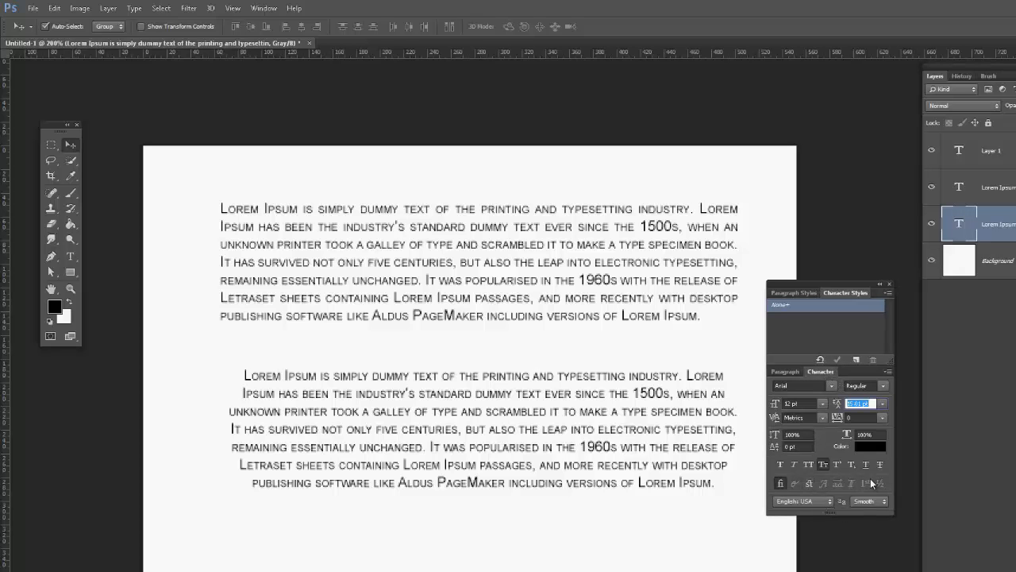
left_click(888, 372)
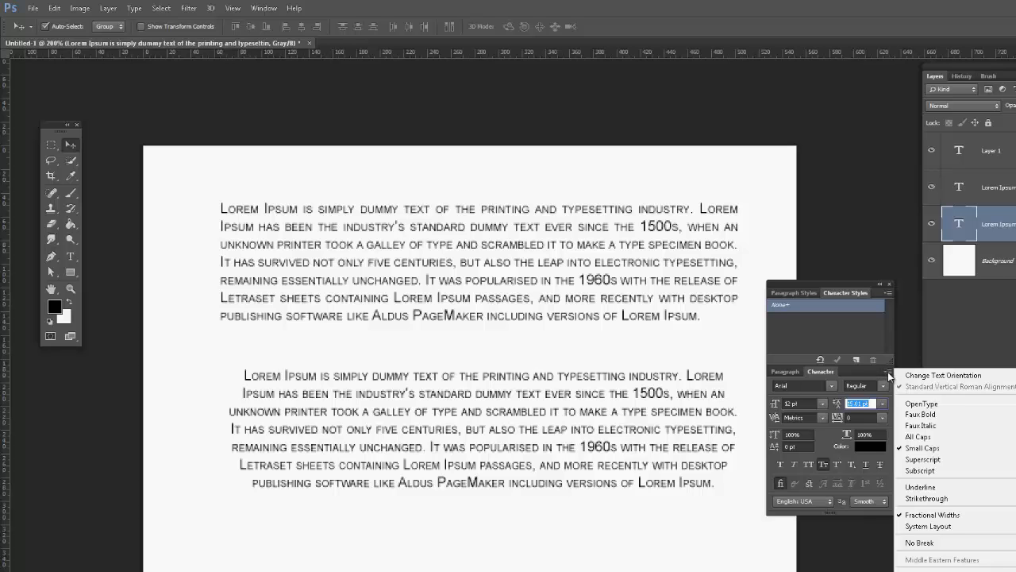